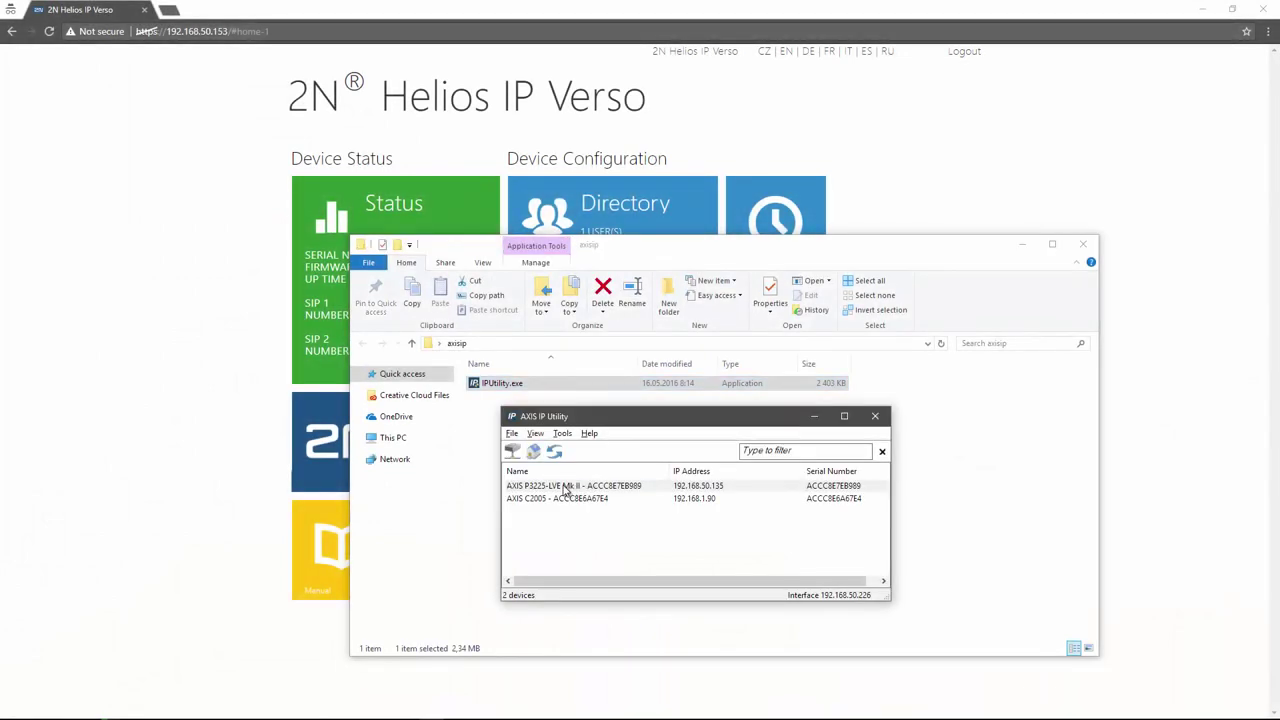
Select the AXIS P3225-LVE Mk II in AXIS IP Utility to get its address, 192.168.50.135, then open a new private browser tab.
left_click(565, 486)
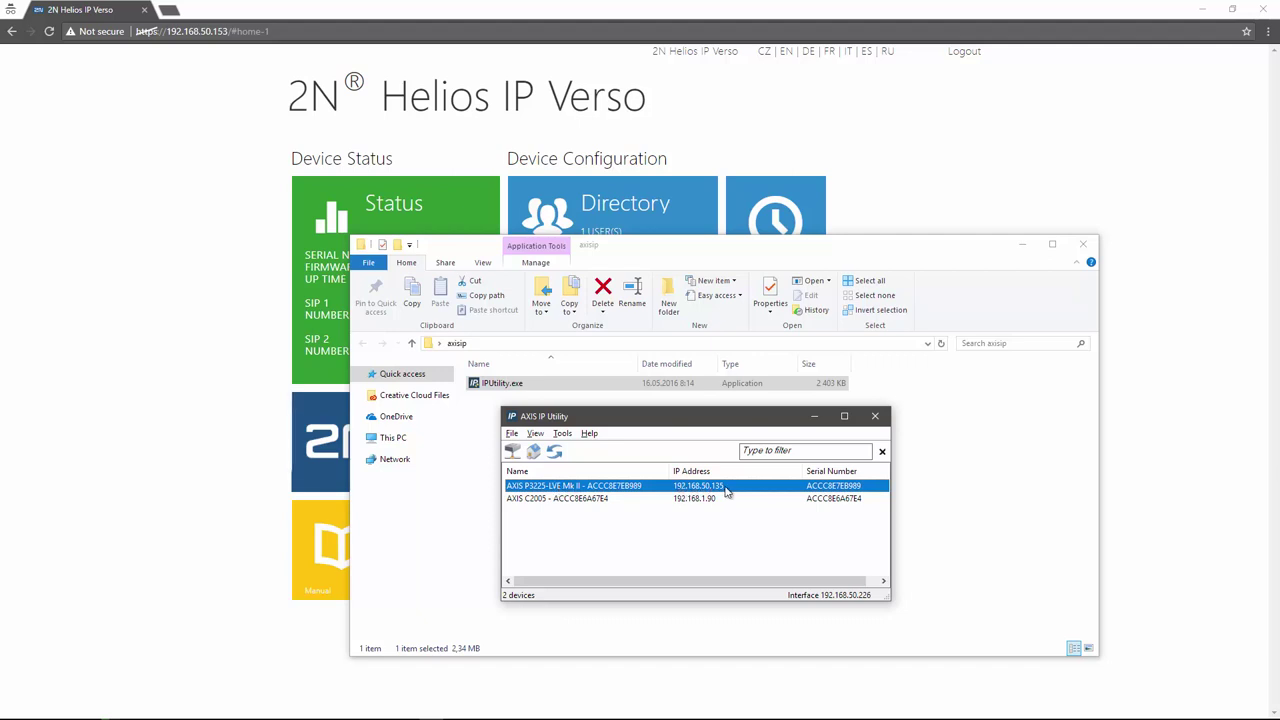
left_click(170, 12)
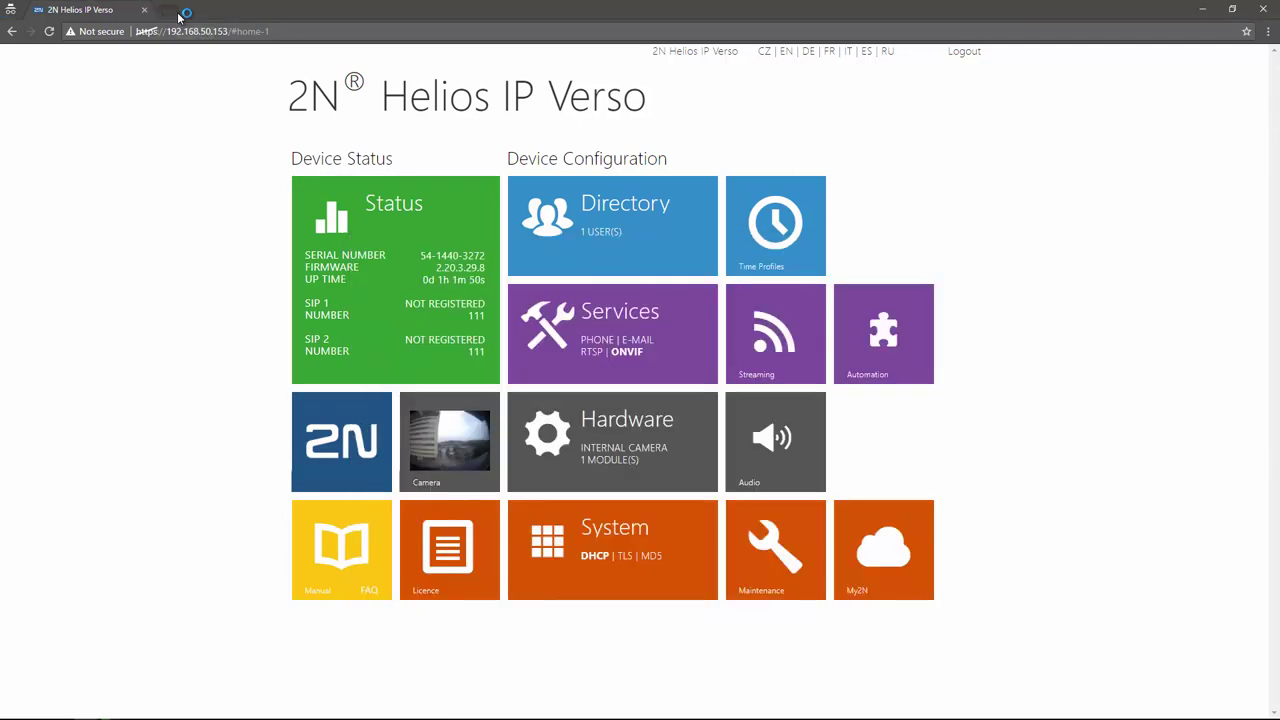
Load the camera page at 192.168.50.135, then set and confirm a new root password.
type("192.168.50.135")
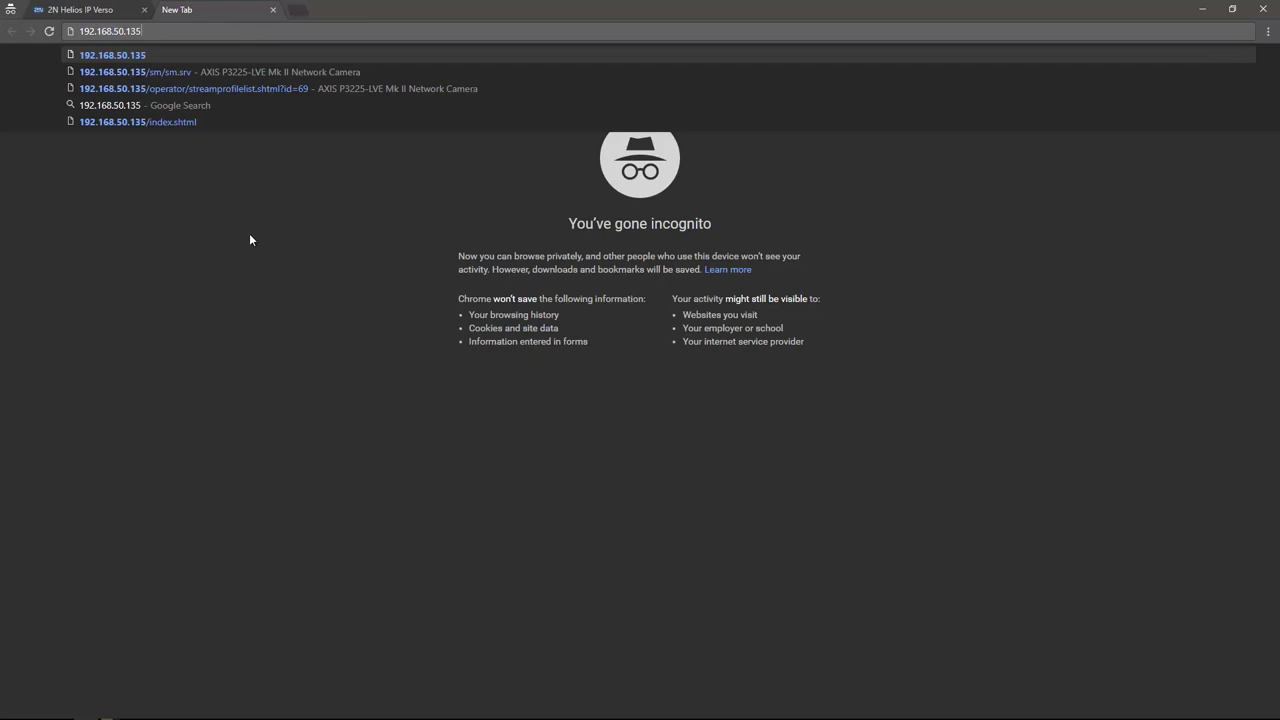
key("Return")
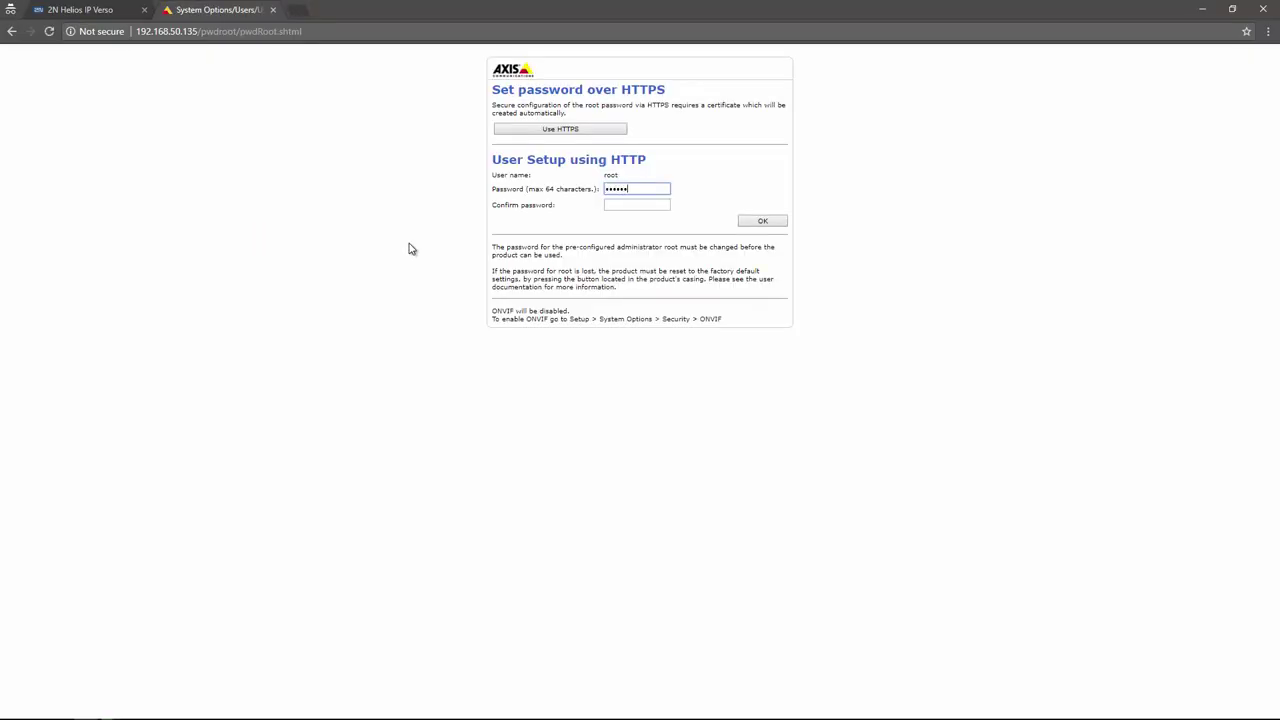
key("Tab")
left_click(758, 220)
key("Return")
Choose wall mounting, accept the 1080p capture mode, and pick the local power line frequency.
left_click(654, 126)
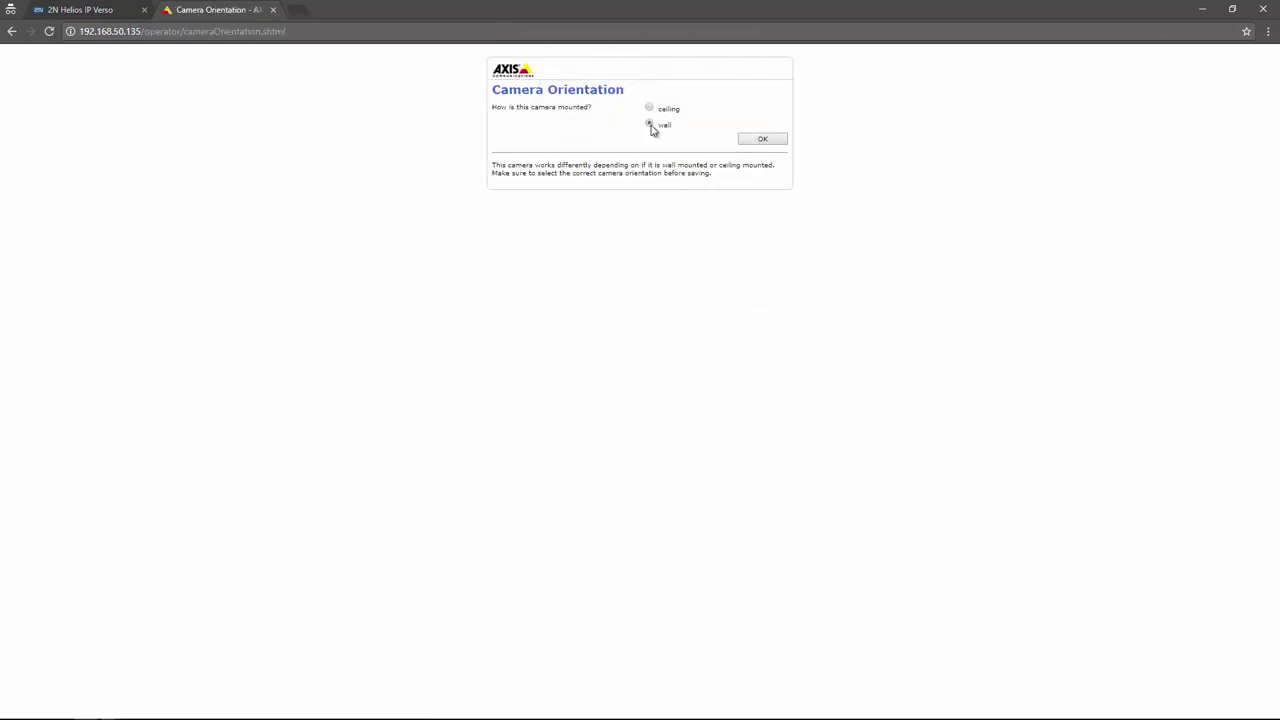
left_click(751, 137)
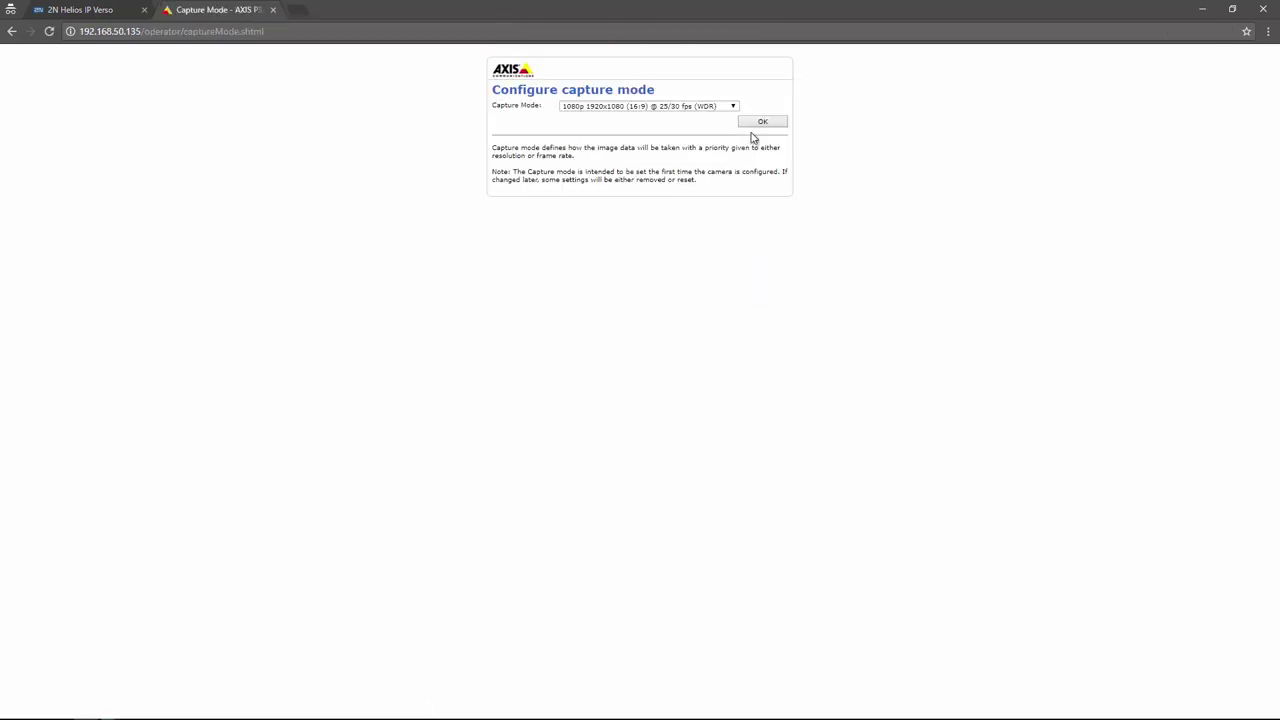
left_click(758, 123)
left_click(753, 106)
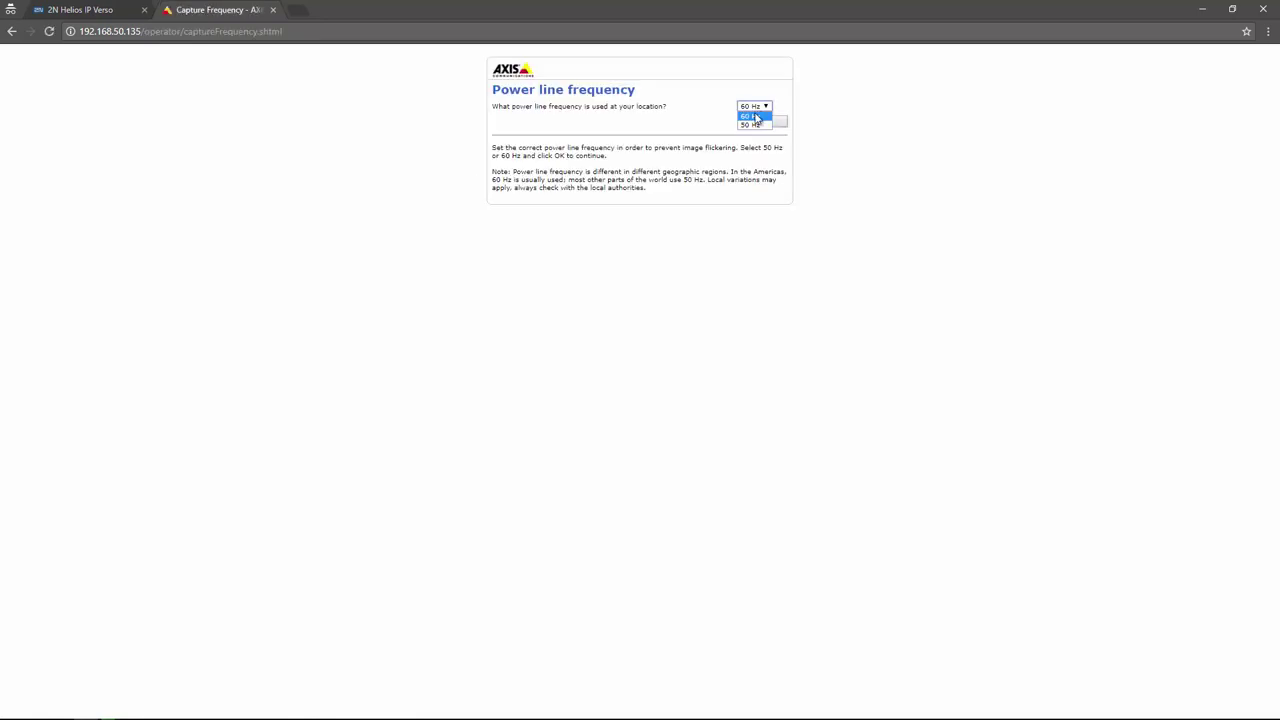
left_click(760, 124)
left_click(765, 122)
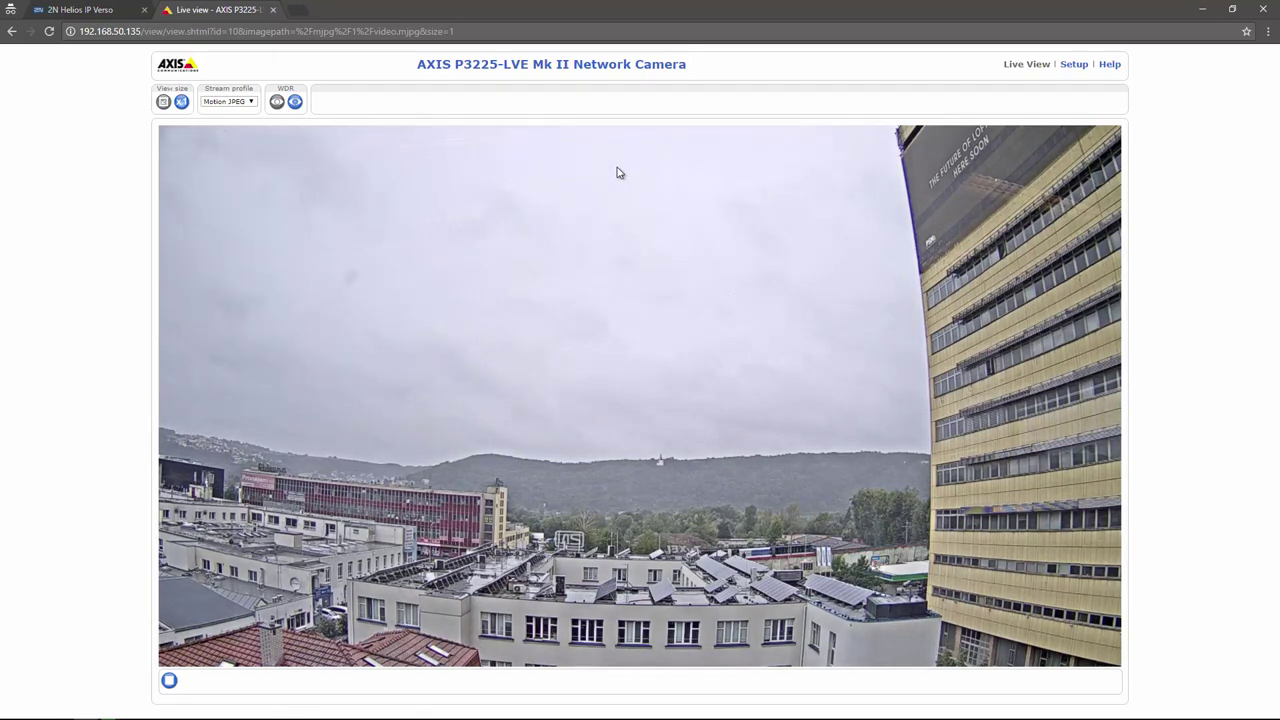
Add a new stream profile named HIP with 640x480 resolution.
left_click(1075, 65)
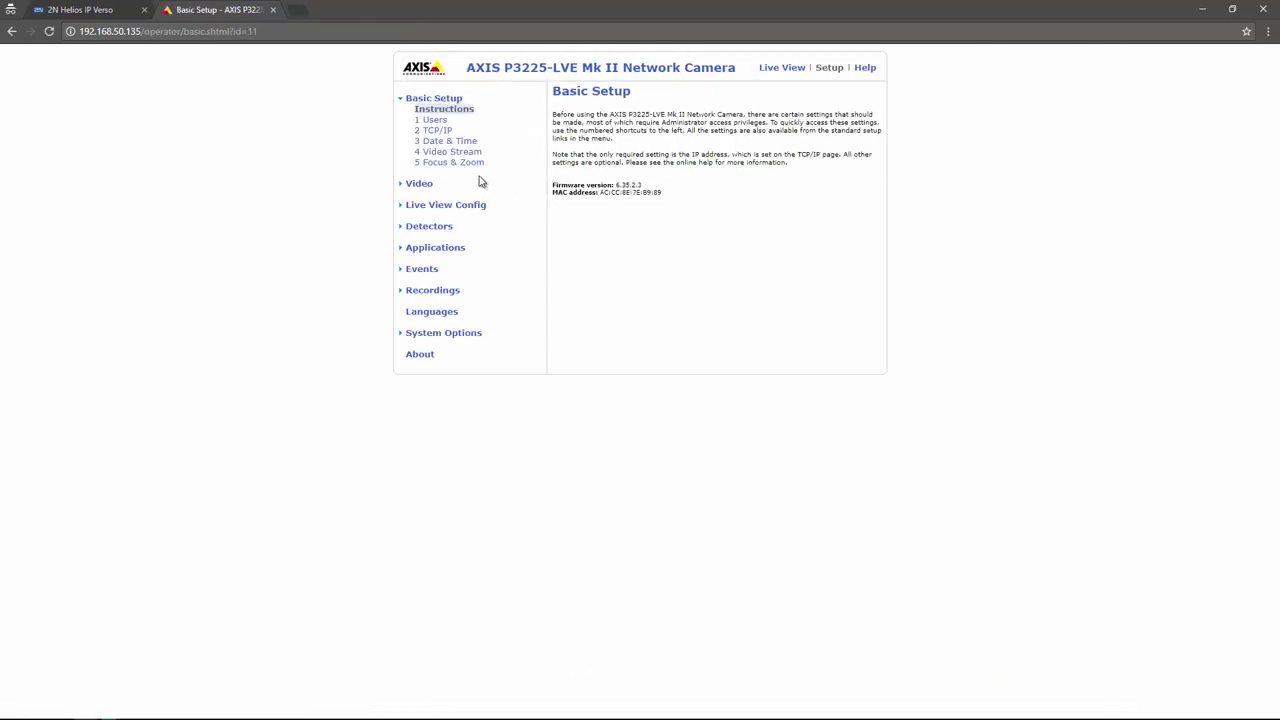
left_click(420, 187)
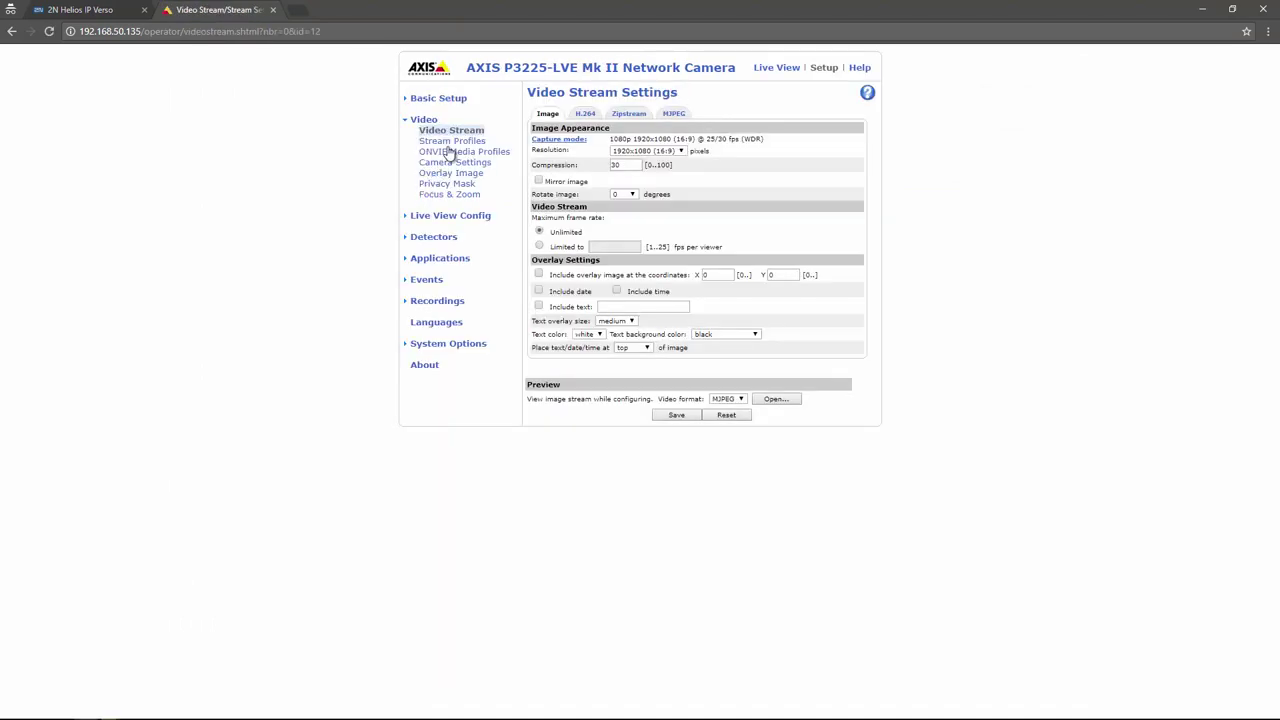
left_click(454, 145)
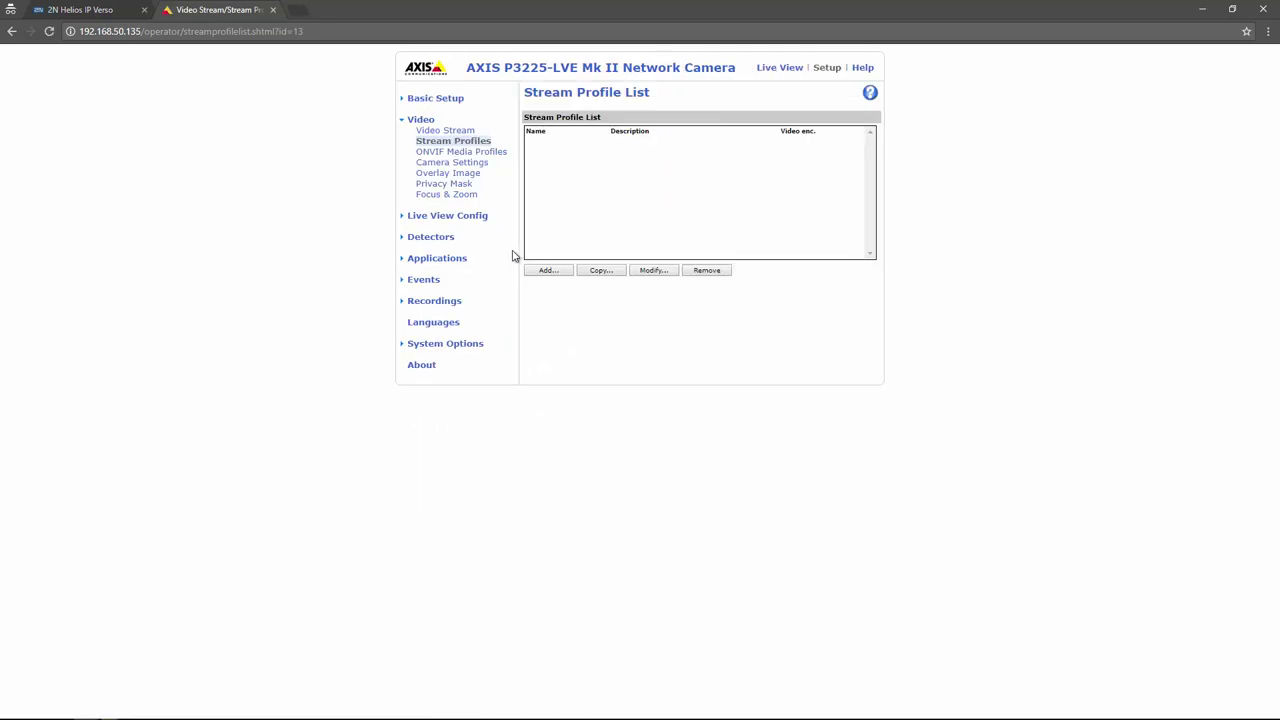
left_click(548, 270)
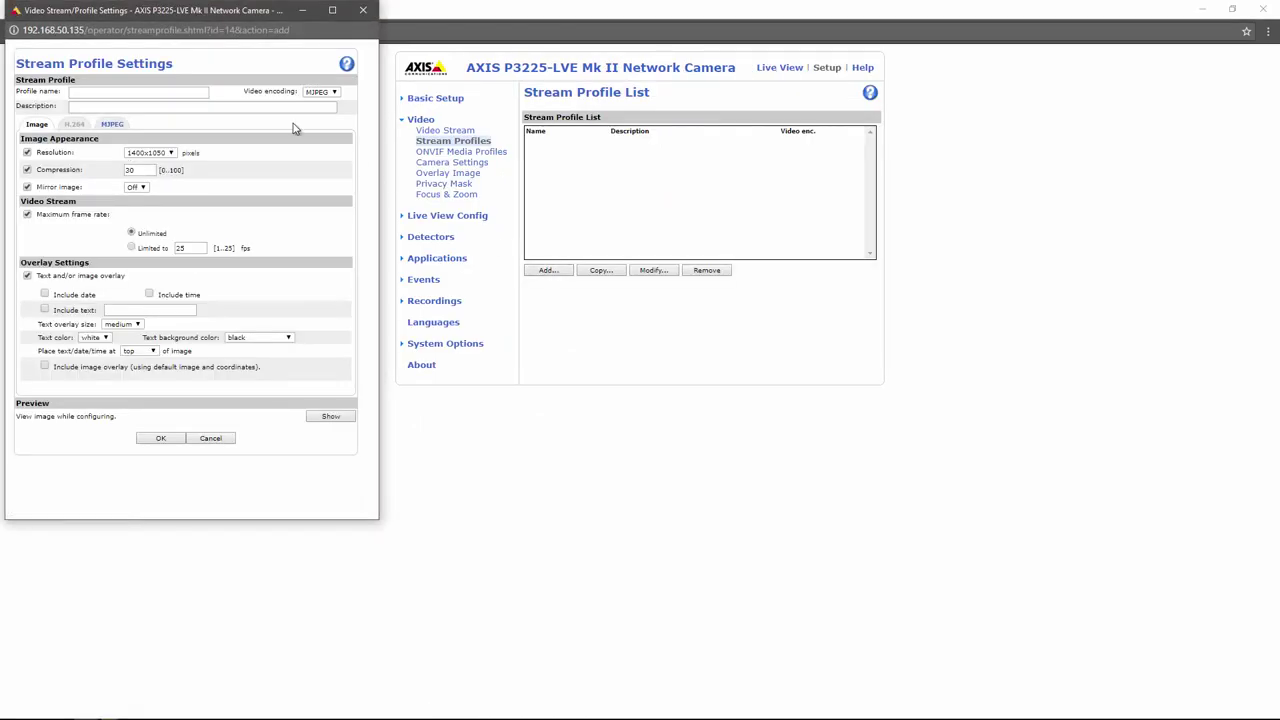
left_click(137, 90)
type("HIP")
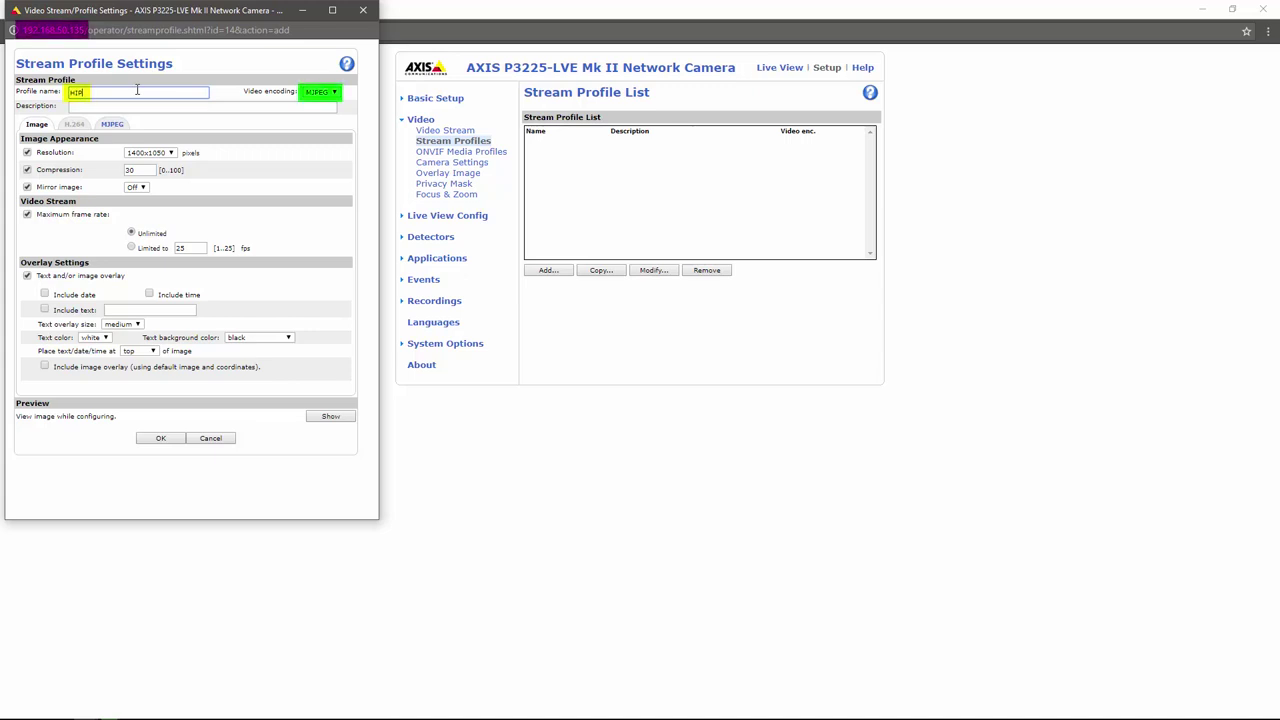
left_click(156, 153)
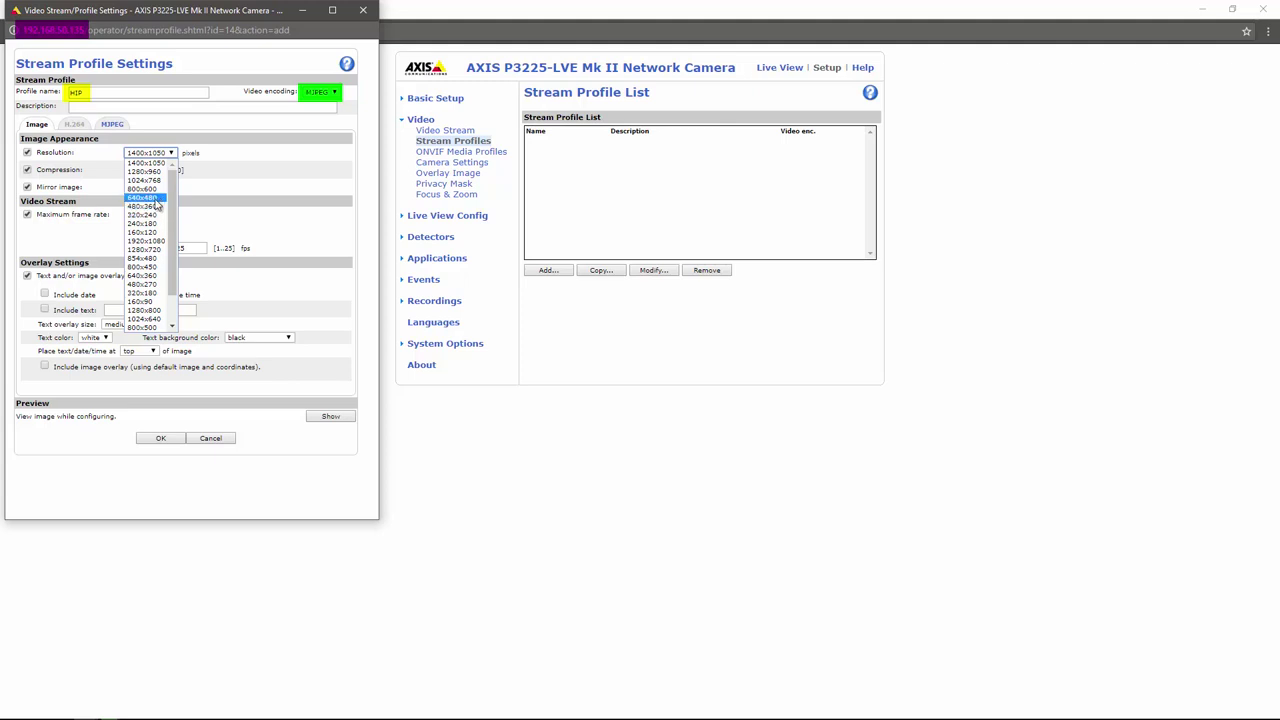
left_click(155, 198)
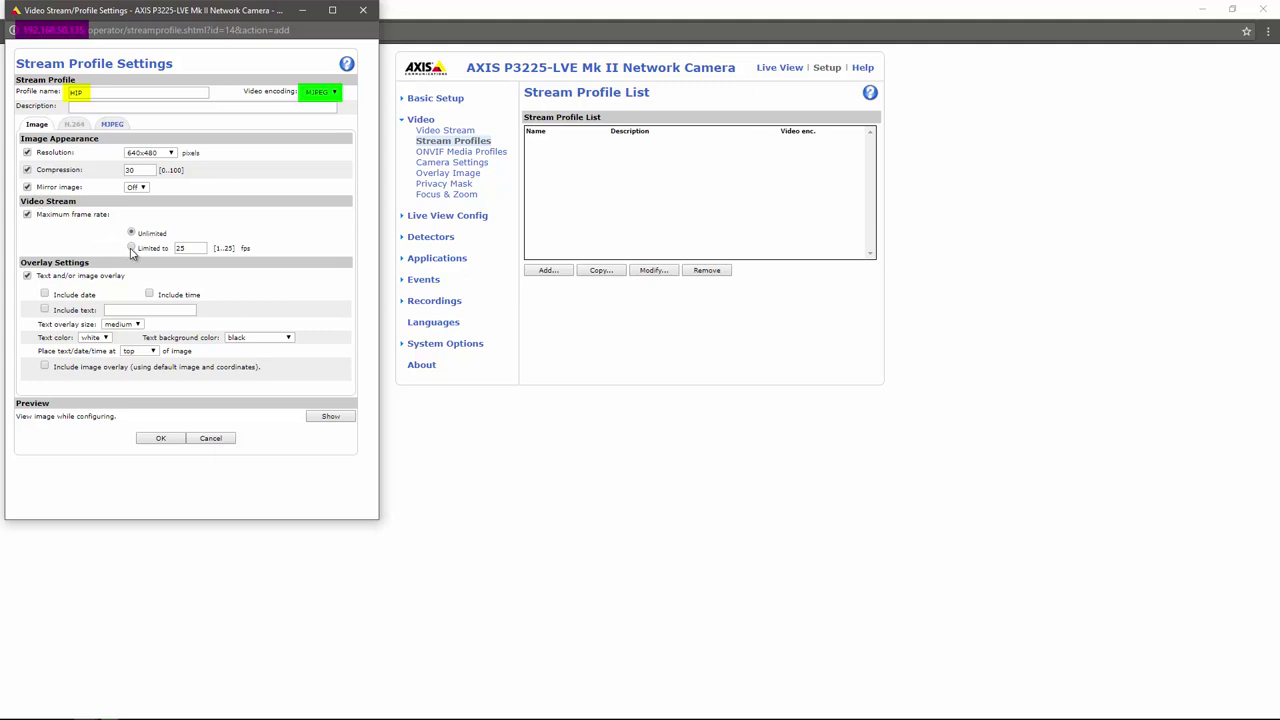
Limit HIP to 15 fps, turn off the overlay, cap the MJPEG frame size at 512 kbytes, and save it.
double_click(181, 249)
left_click(27, 275)
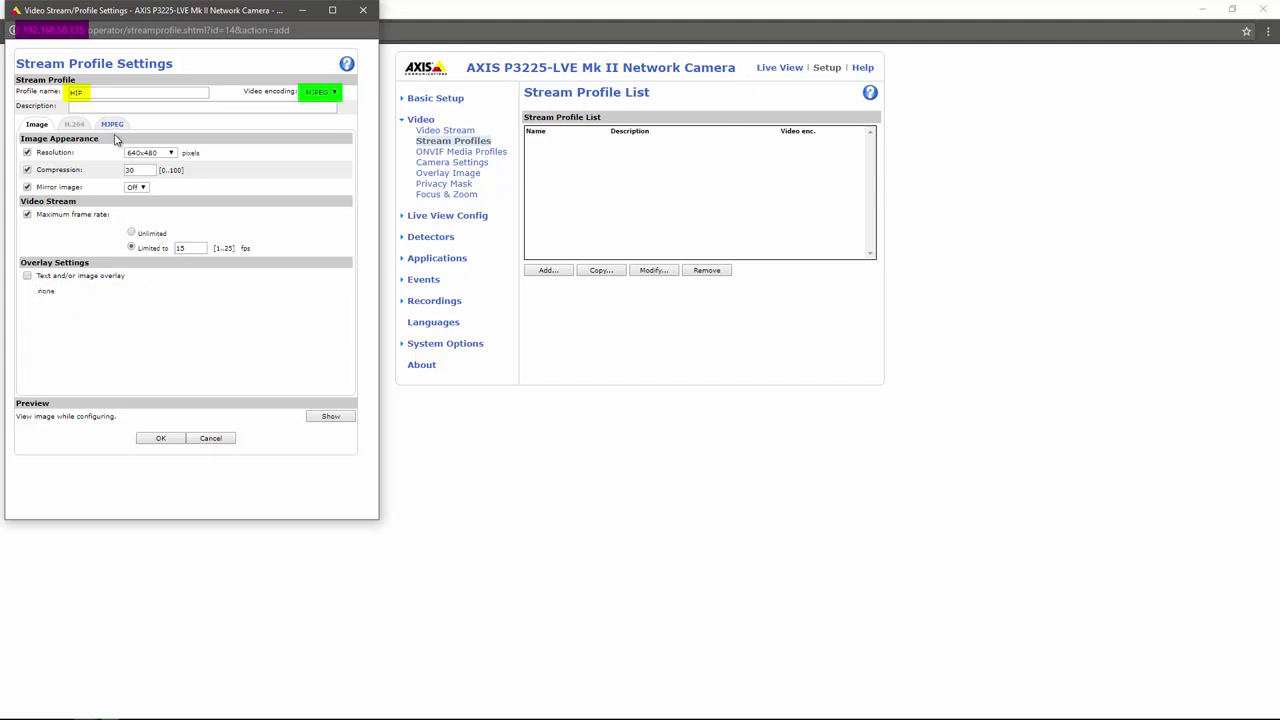
left_click(113, 128)
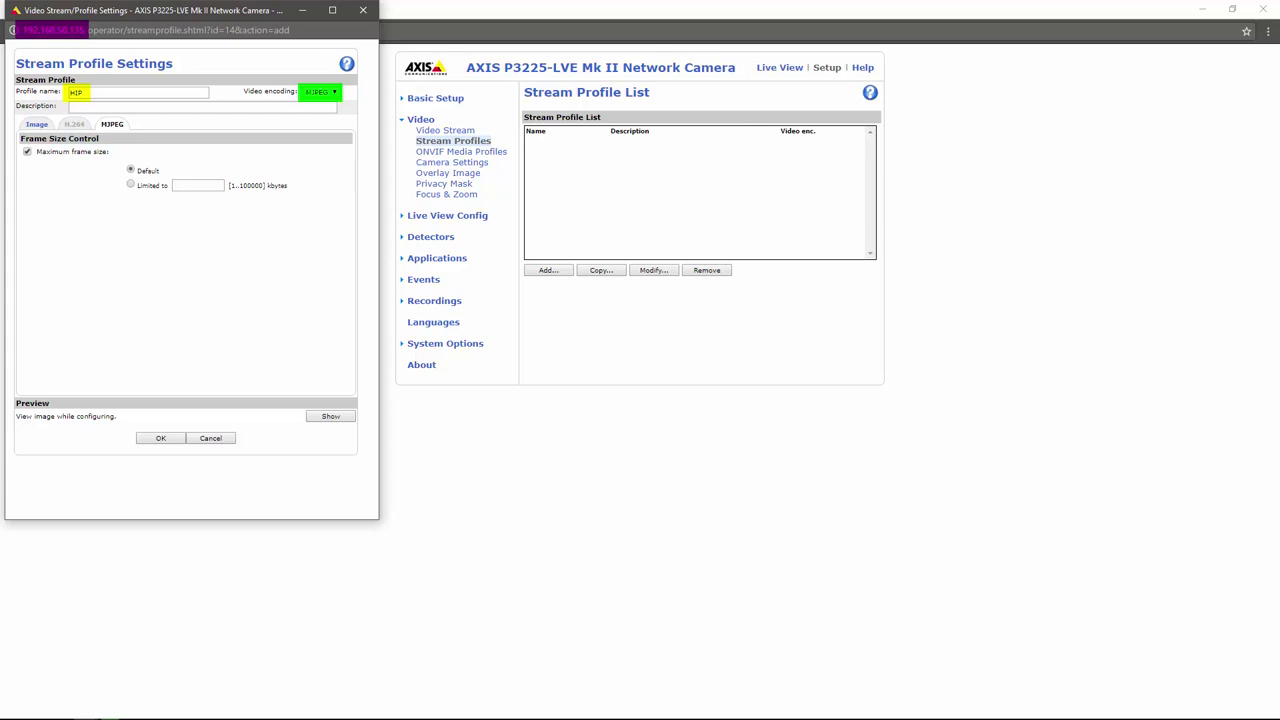
left_click(182, 185)
left_click(161, 439)
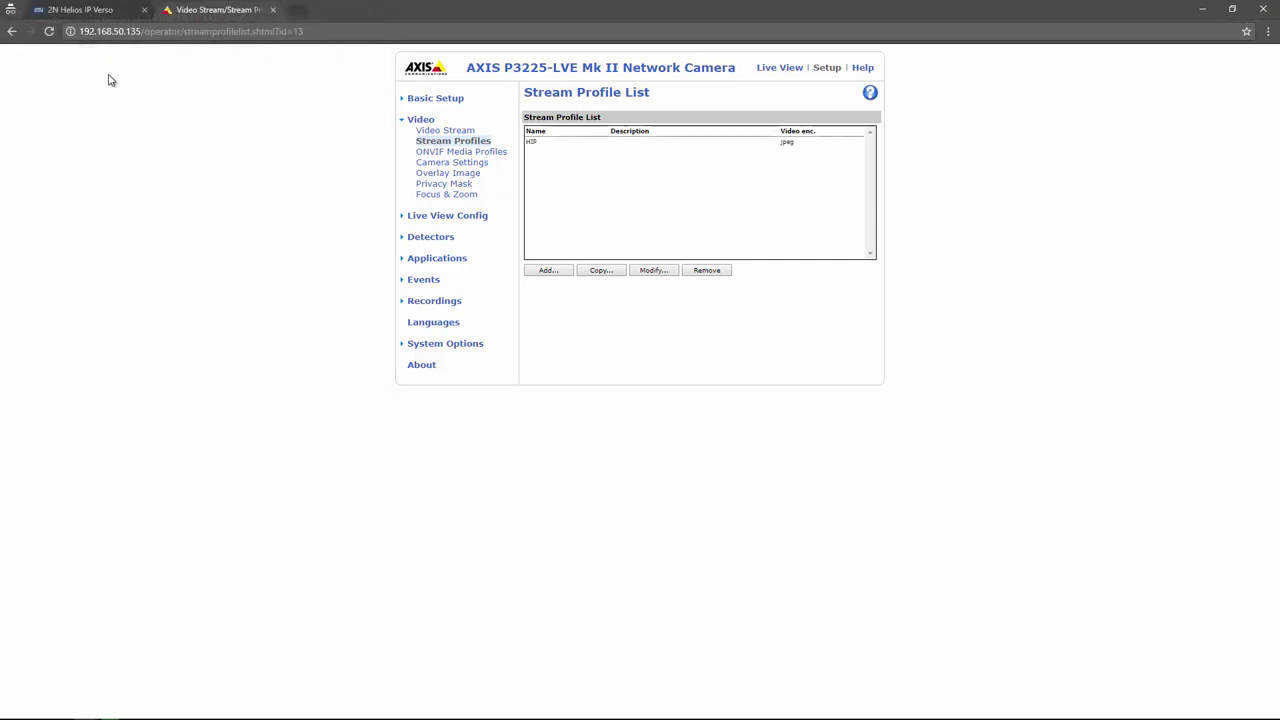
Go to the intercom's Hardware > Camera > External Camera settings.
left_click(80, 9)
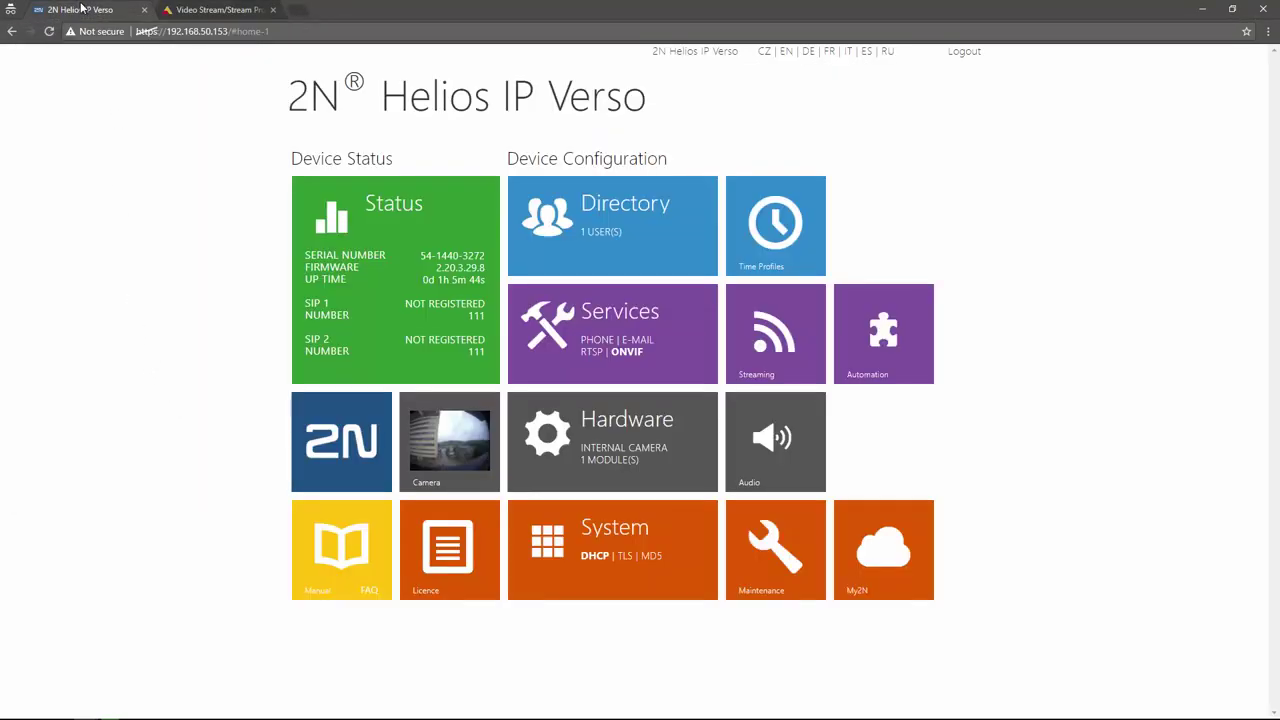
left_click(618, 430)
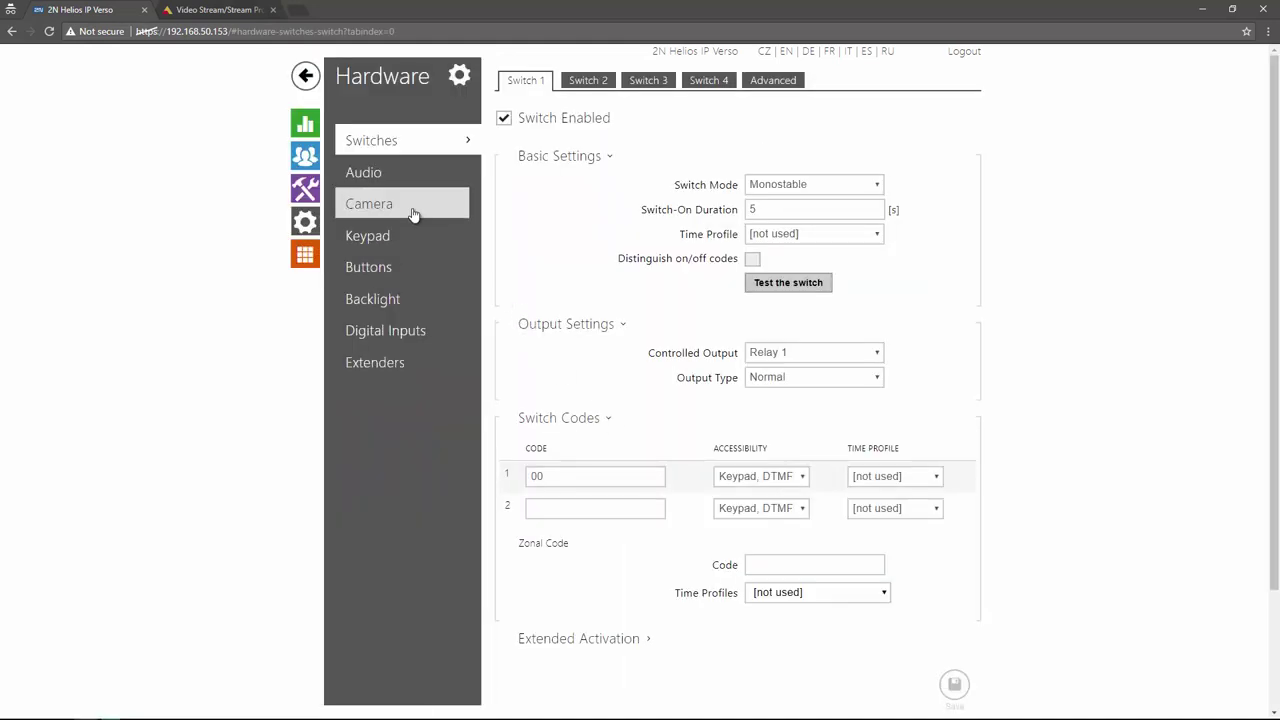
left_click(413, 215)
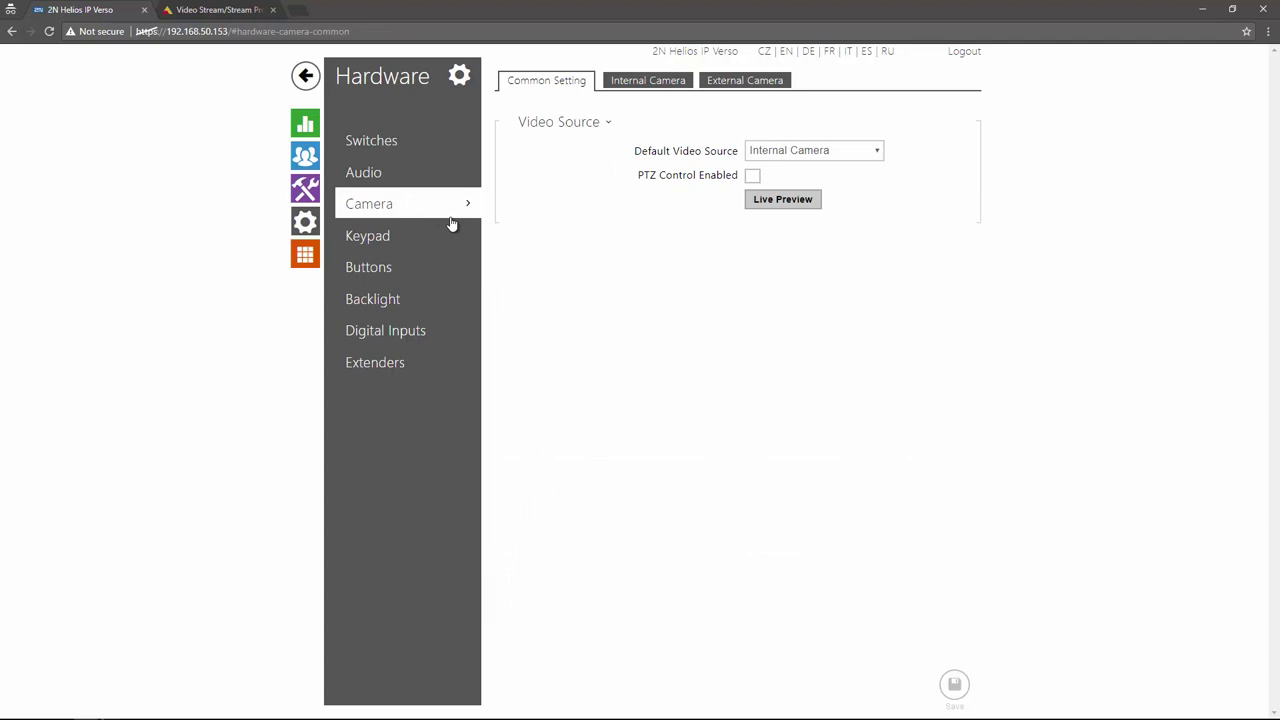
left_click(747, 84)
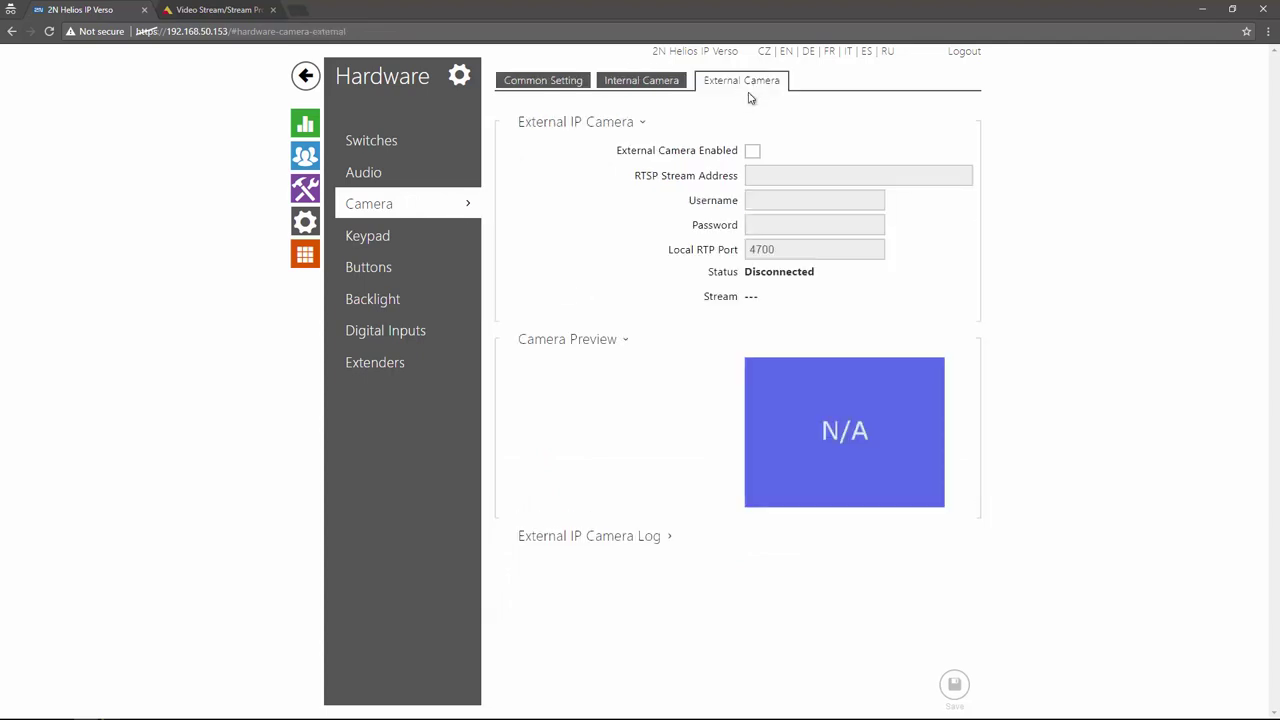
Enable the external camera with the Axis RTSP stream address, username and password, and save.
left_click(752, 152)
left_click(858, 175)
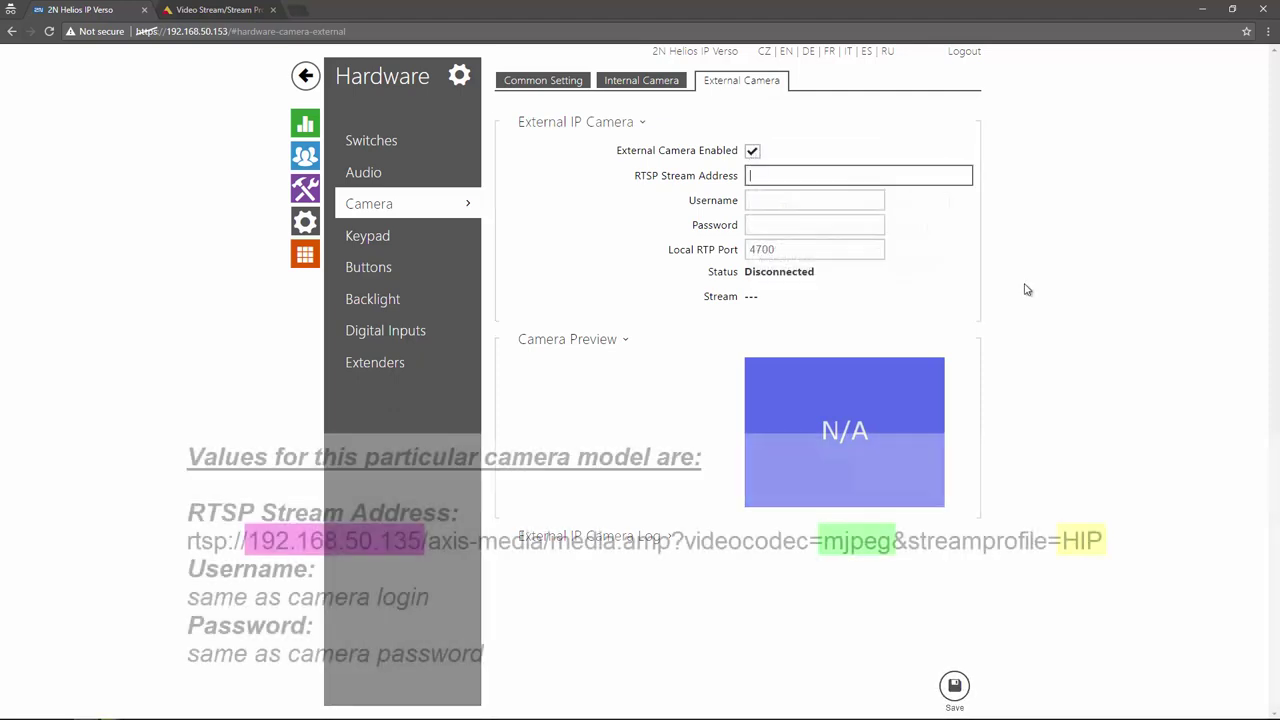
type("rtsp://192.168.50.135/axis-media/media.amp?videocodec=mjpeg&streamprofile=HIP")
key("Tab")
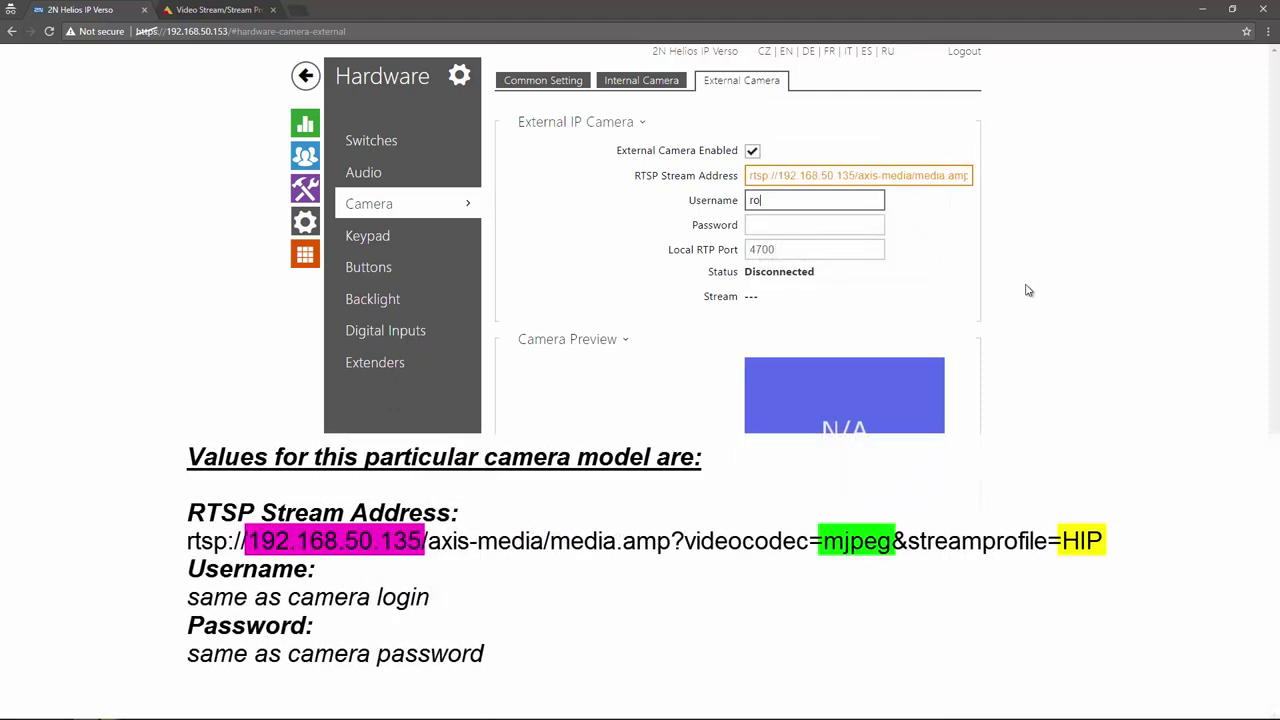
key("Tab")
type("p")
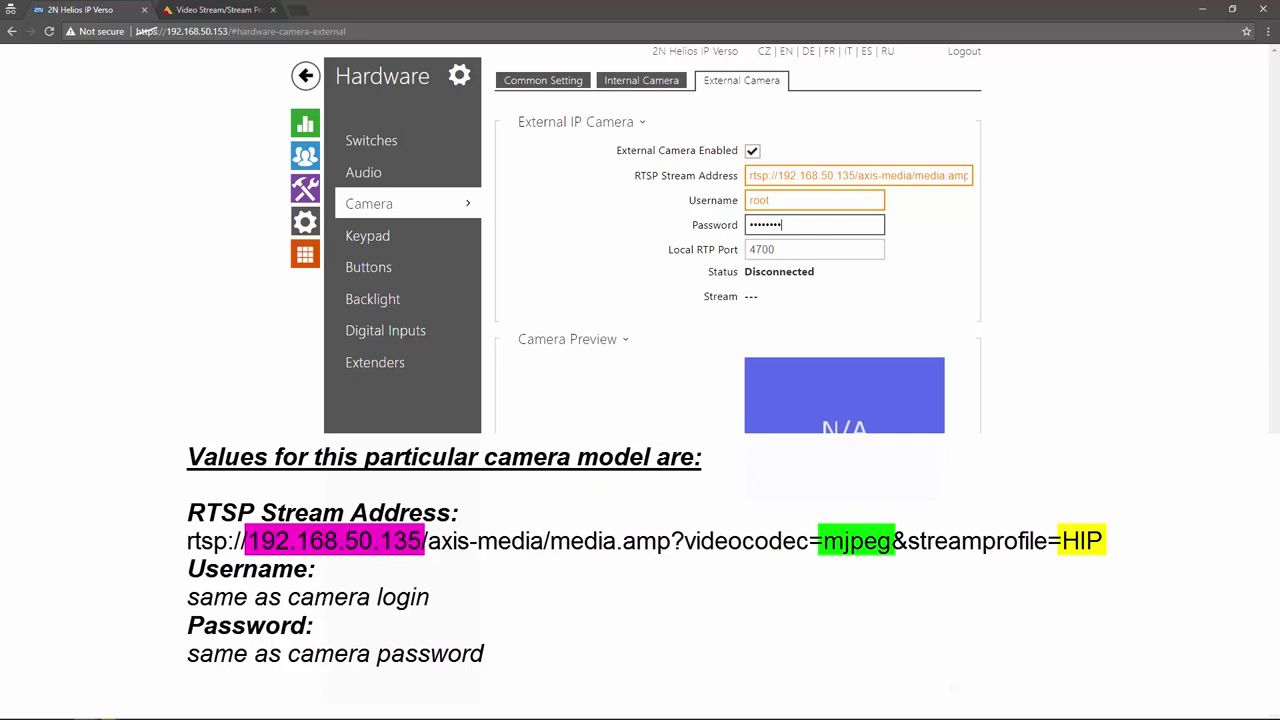
left_click(955, 683)
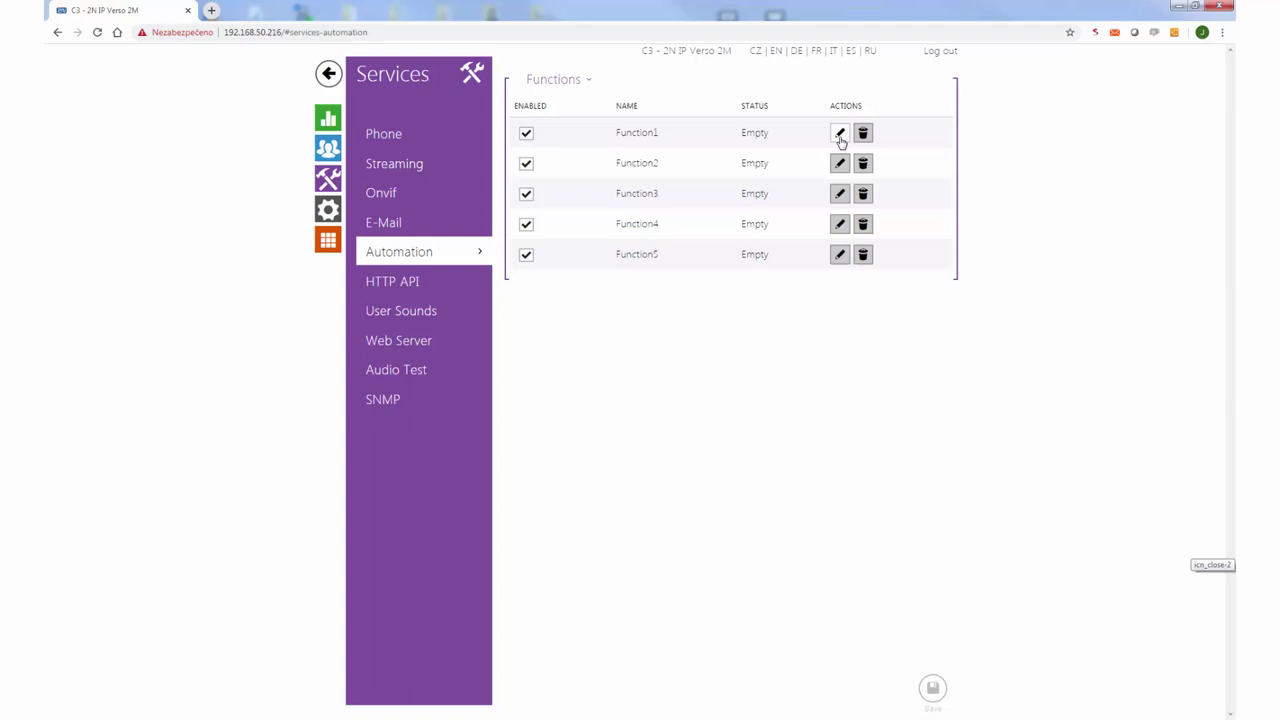
In Function1, wire a DtmfEntered event (code 12) to a SetCameraInput action selecting the external camera.
left_click(840, 136)
left_click_drag(97, 178, 428, 210)
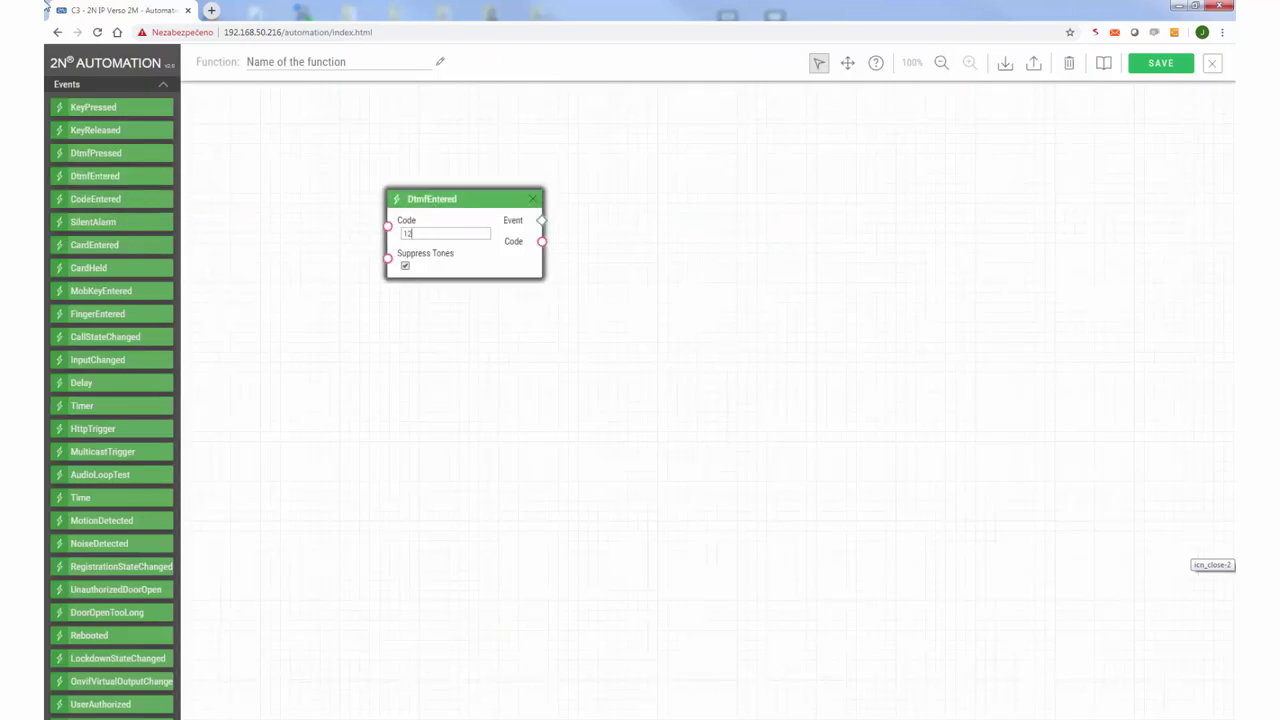
left_click(163, 85)
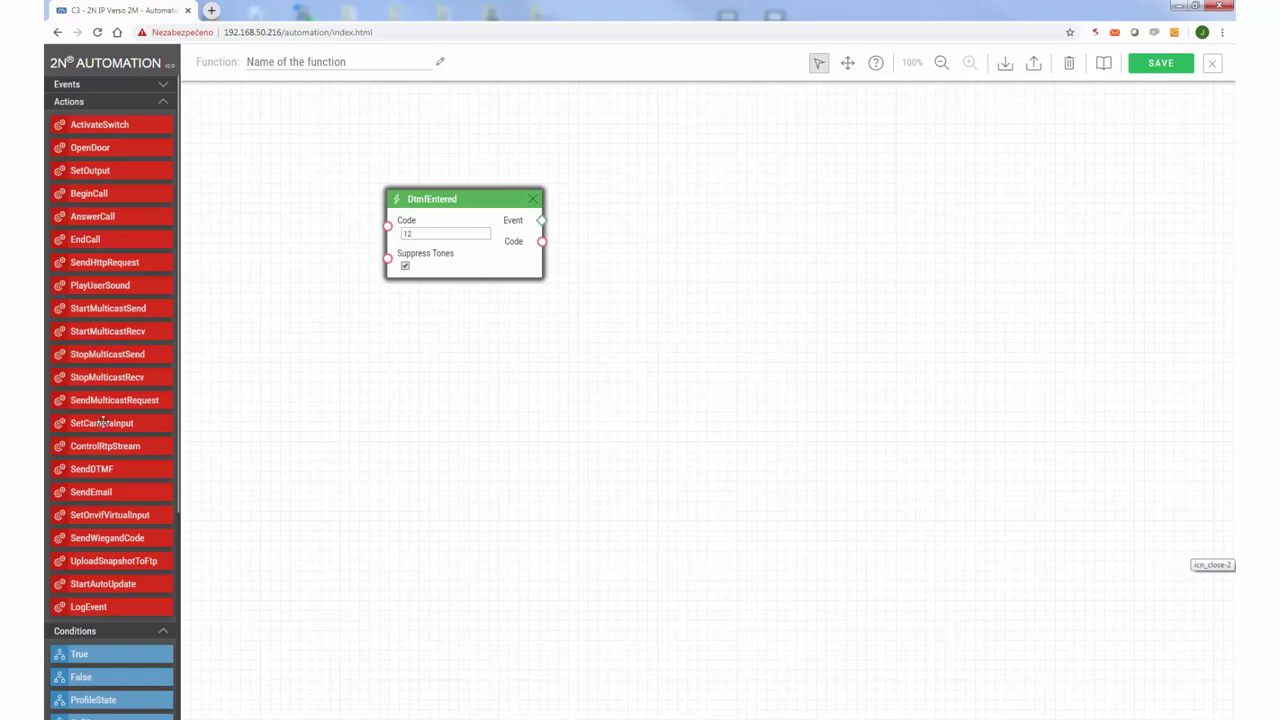
left_click_drag(103, 422, 665, 195)
left_click_drag(543, 220, 622, 210)
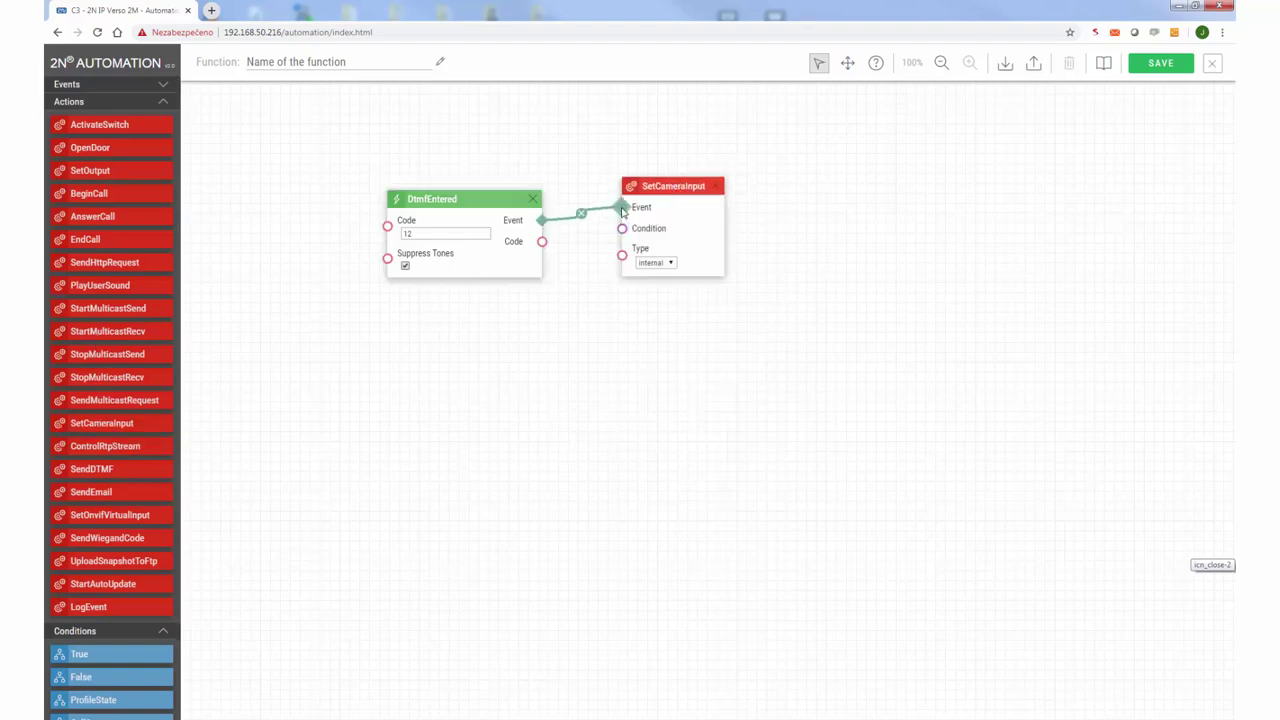
left_click(660, 263)
left_click(652, 283)
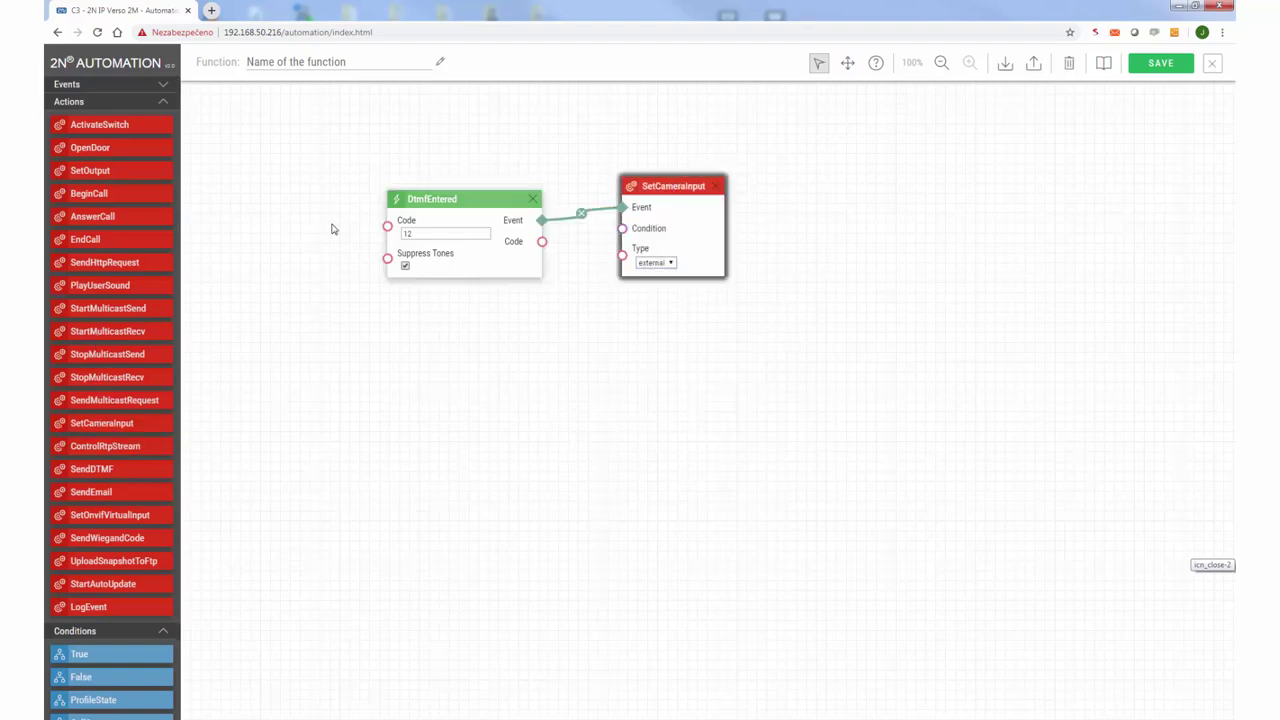
Wire a second DtmfEntered event (code 43) to a SetCameraInput action for the internal camera, then save.
left_click(163, 85)
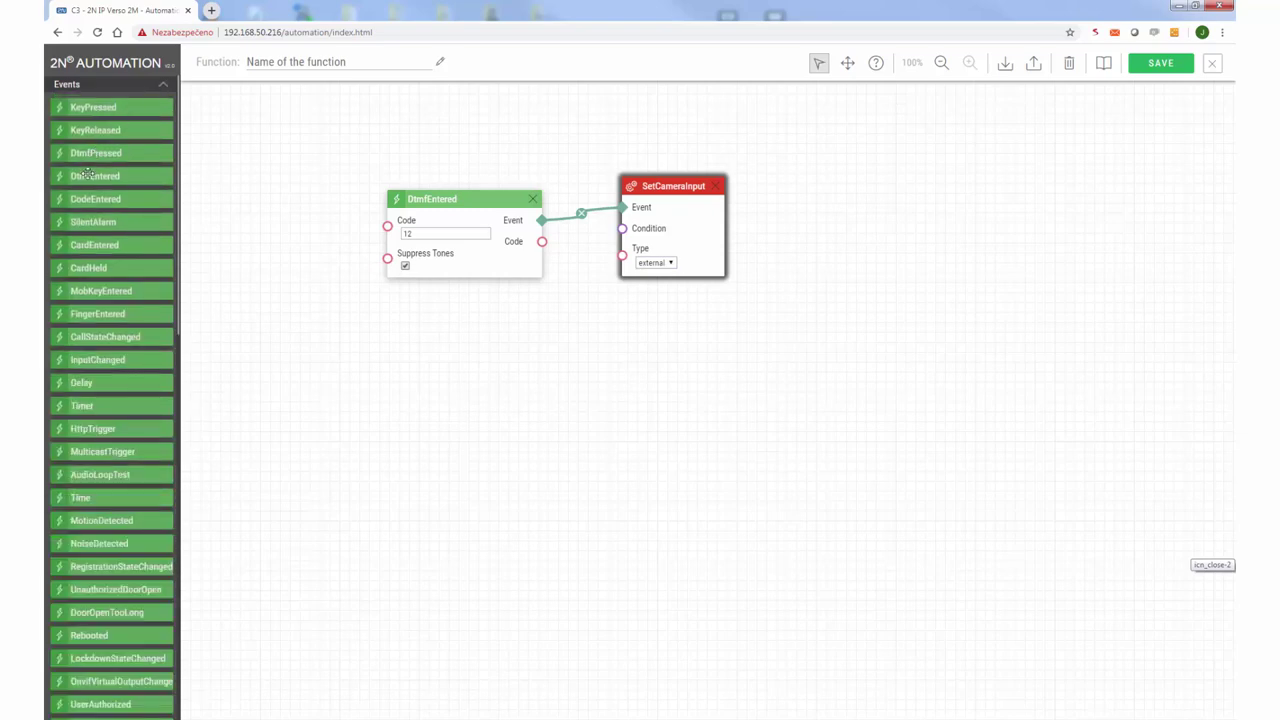
left_click_drag(88, 175, 421, 327)
left_click(417, 354)
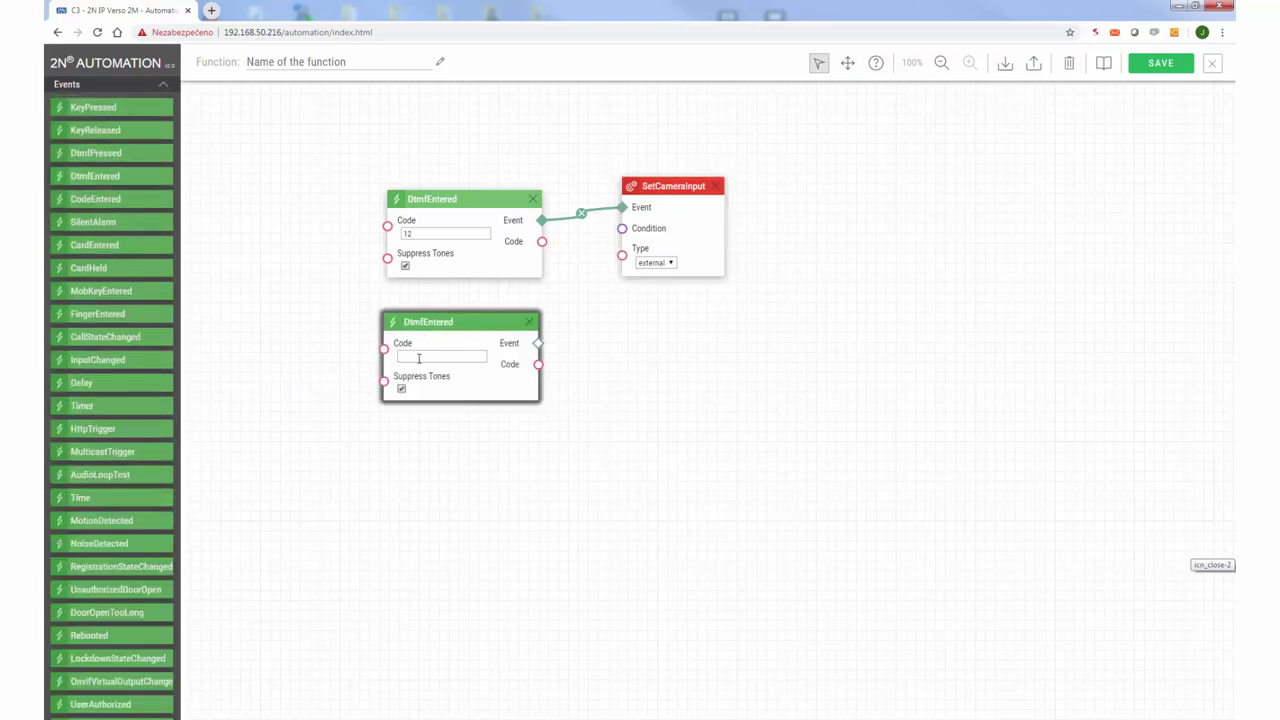
left_click(163, 86)
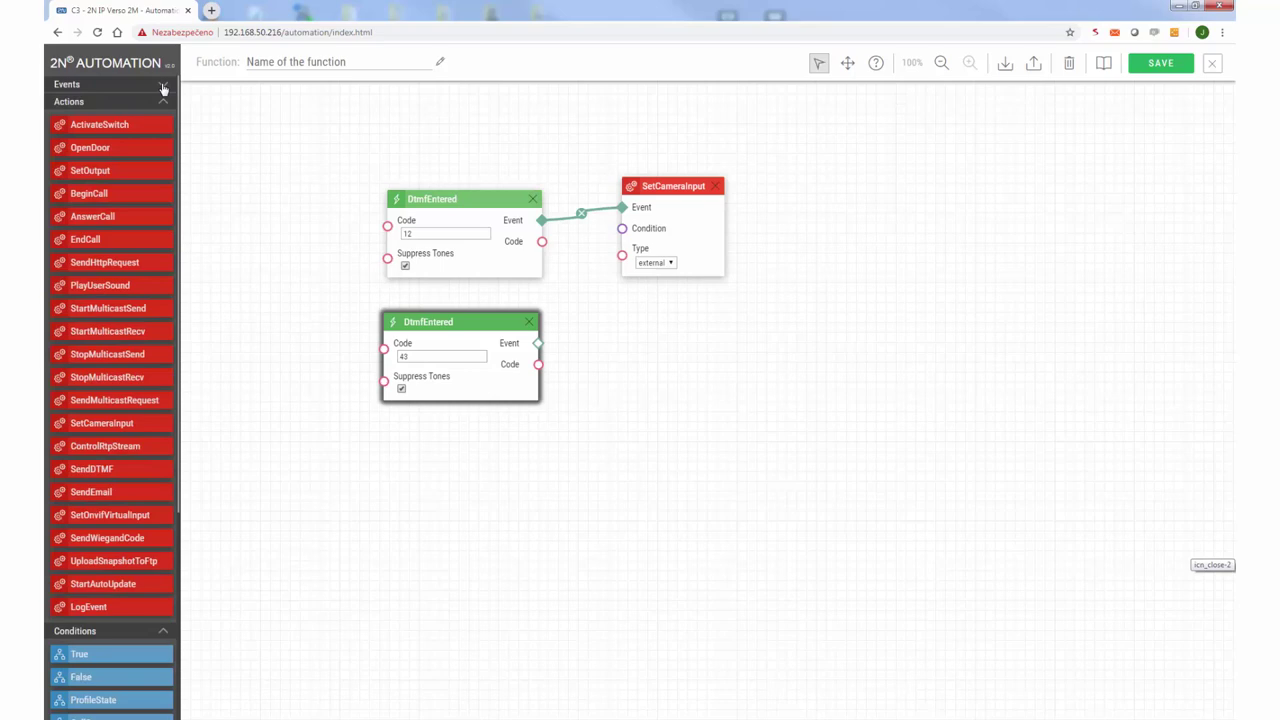
left_click_drag(127, 418, 686, 337)
left_click_drag(538, 343, 613, 355)
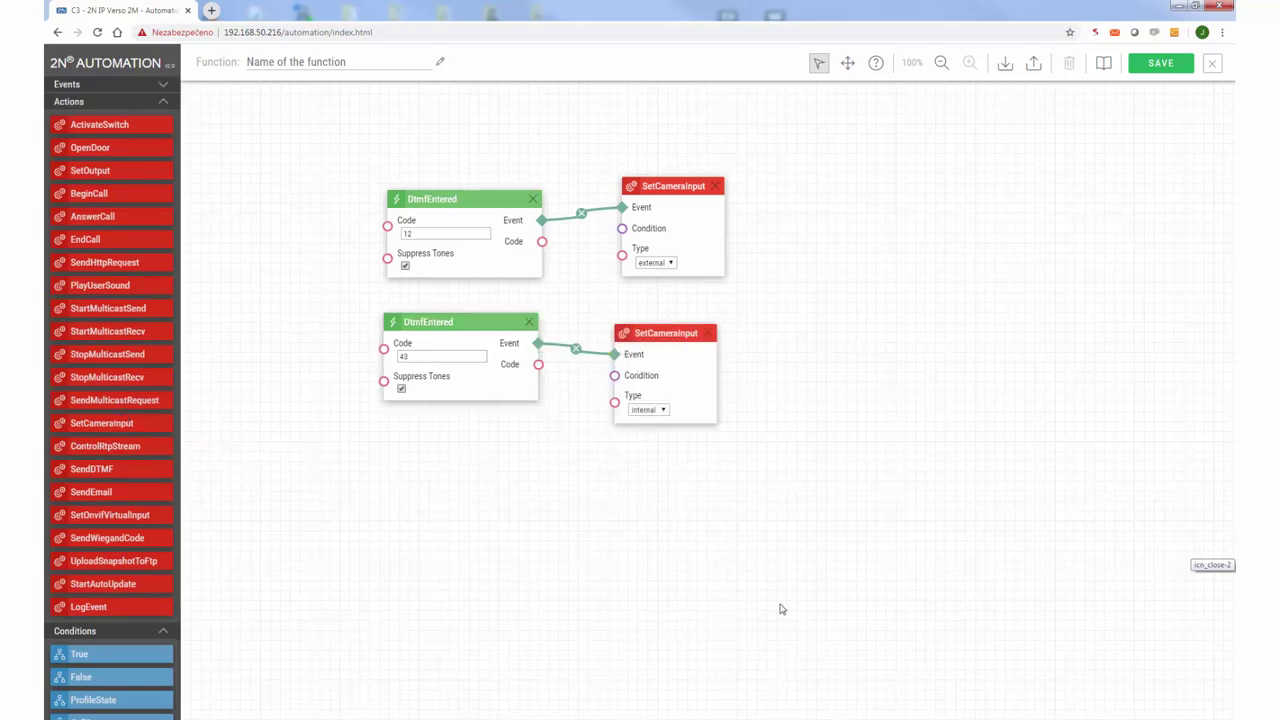
left_click(1160, 63)
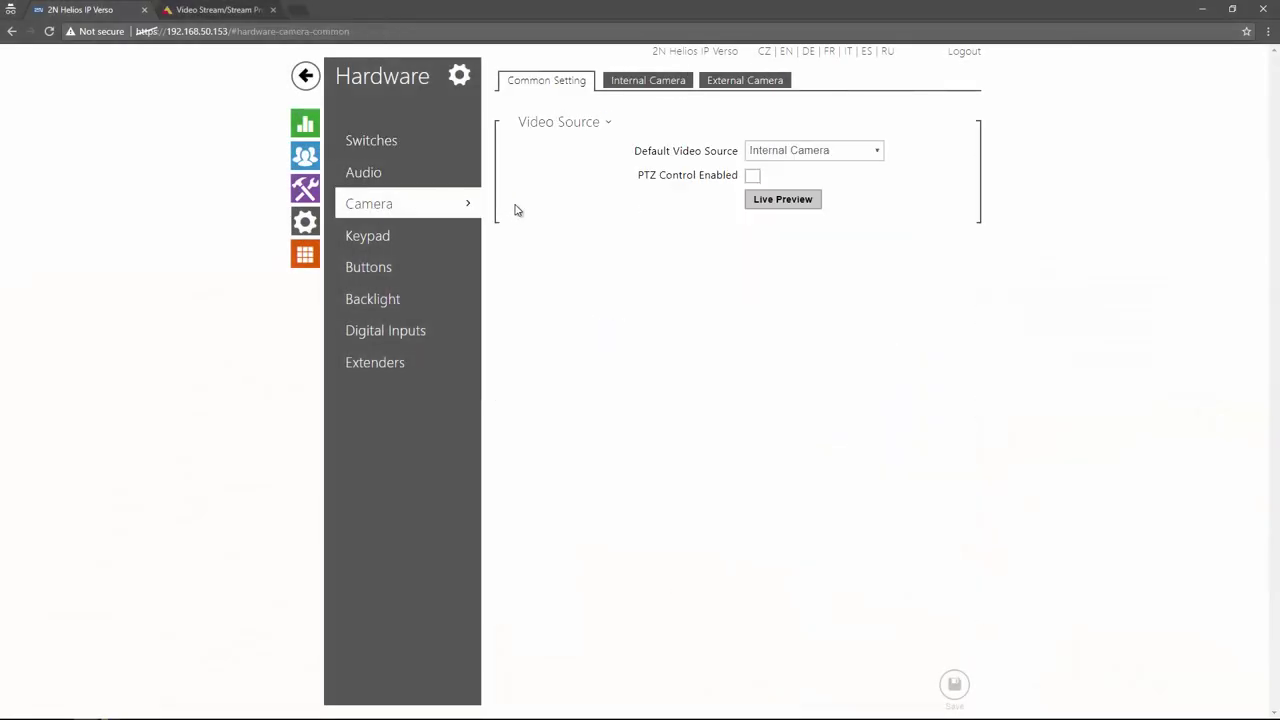
Set Default Video Source to External Camera and save, then switch it back to Internal Camera.
left_click(834, 158)
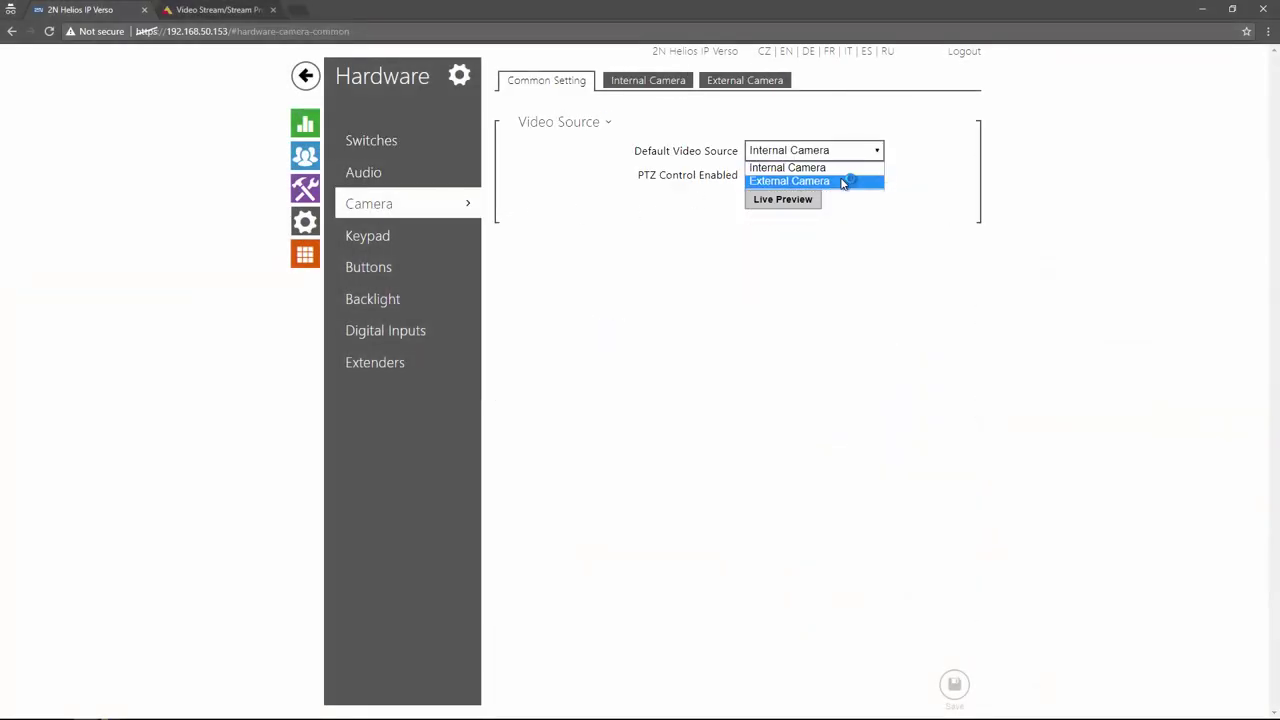
left_click(845, 180)
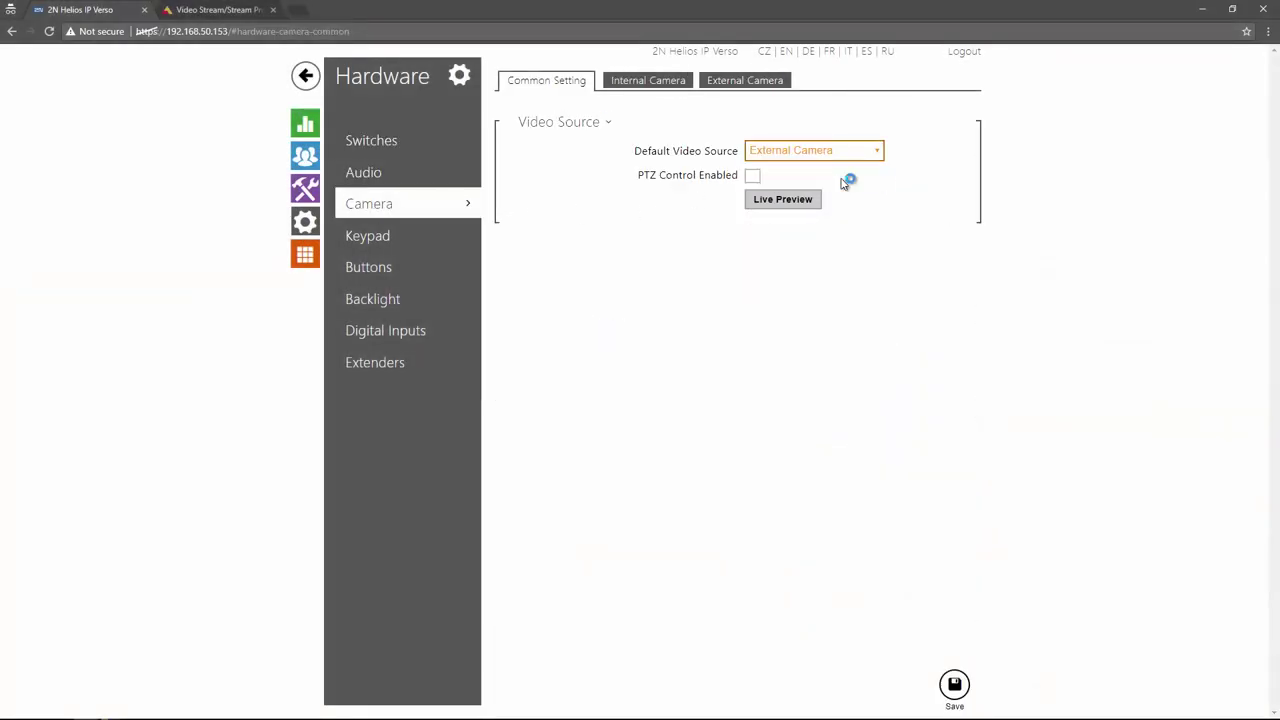
left_click(954, 680)
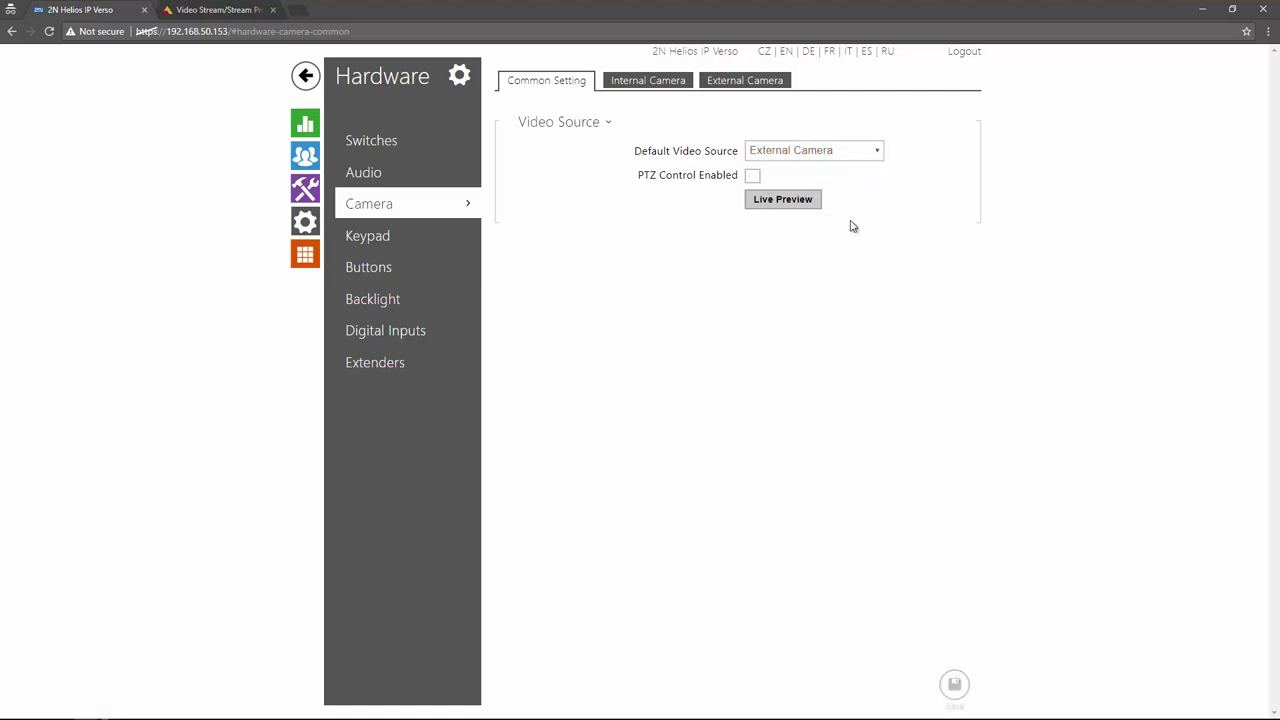
left_click(829, 152)
left_click(832, 167)
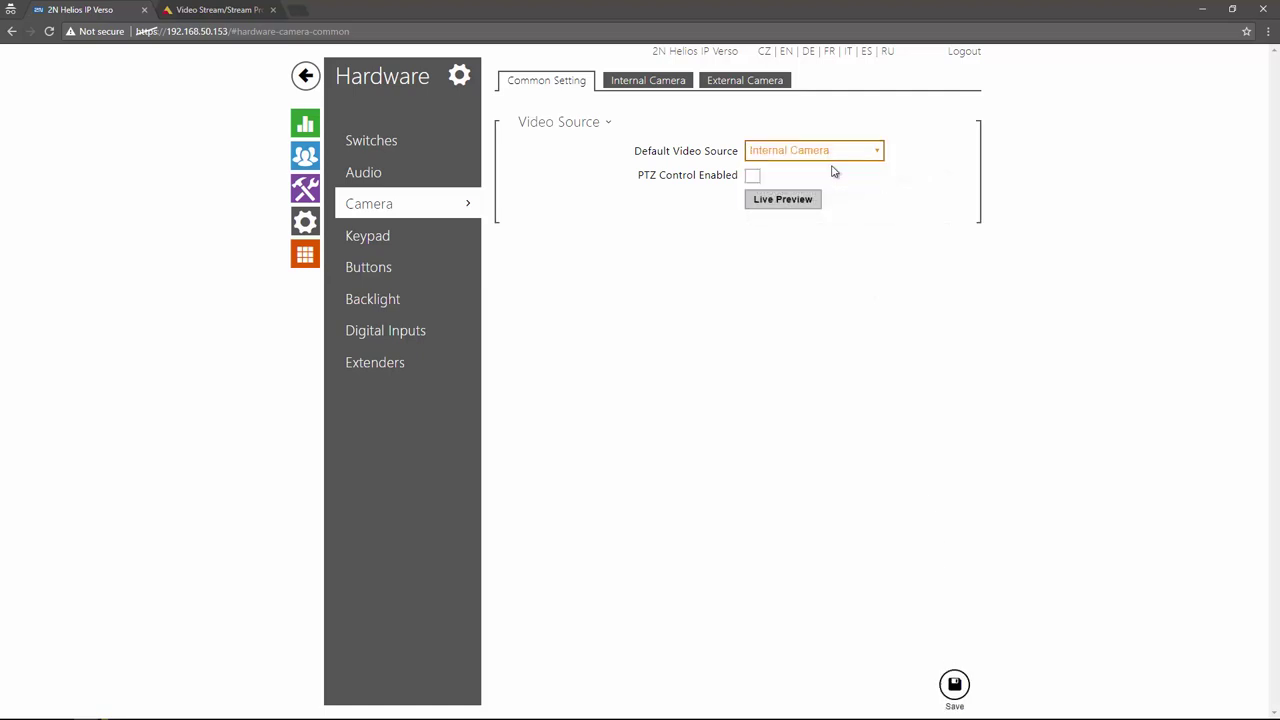